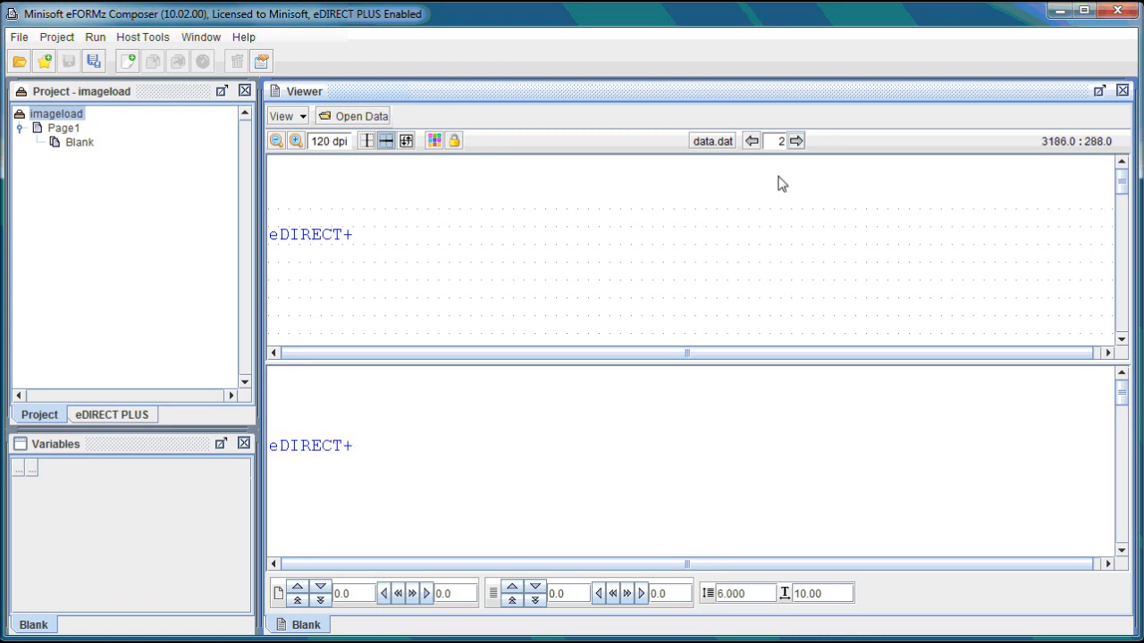
- Page through the sample data up to page 3 and return to page 1
left_click(795, 140)
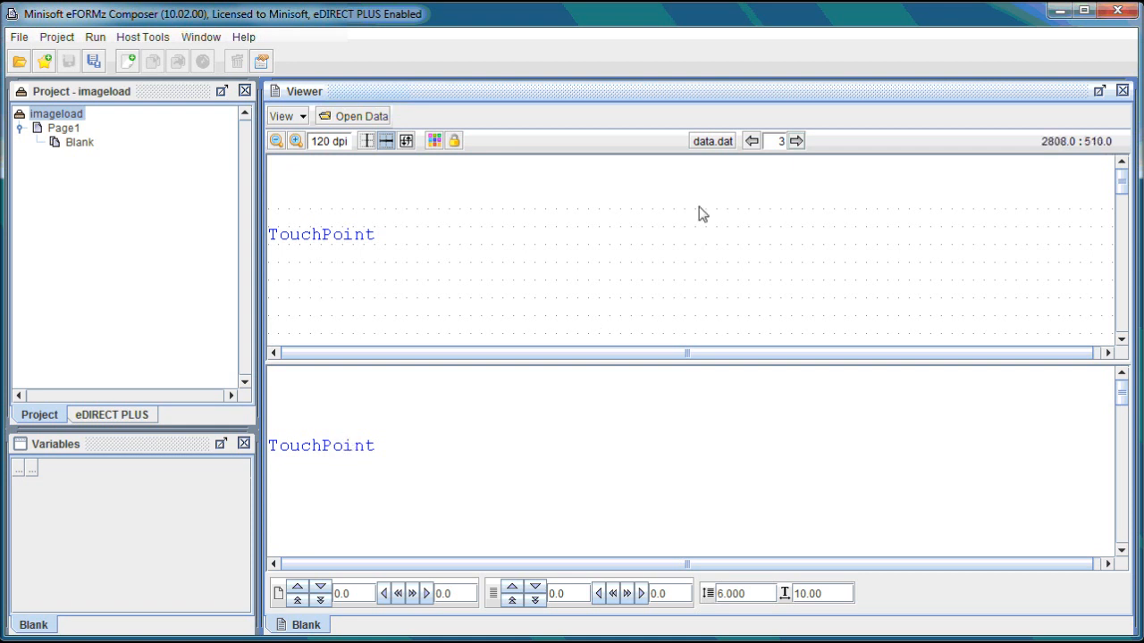
left_click(758, 143)
left_click(758, 143)
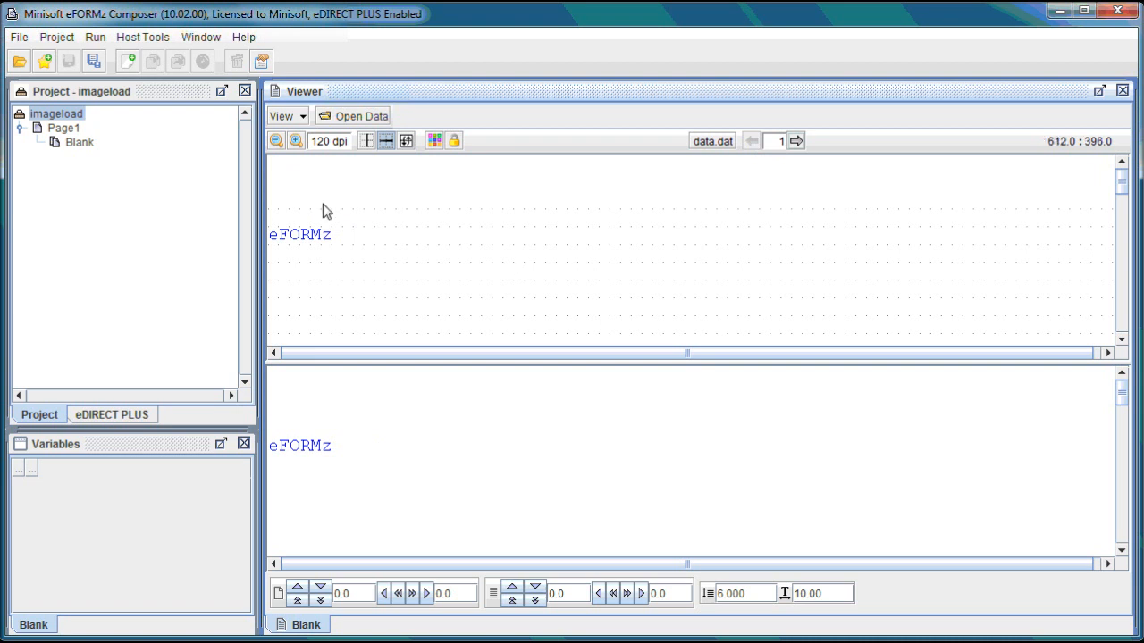
- Review the images stored in the imageload project's properties and close them without changes
left_click(80, 119)
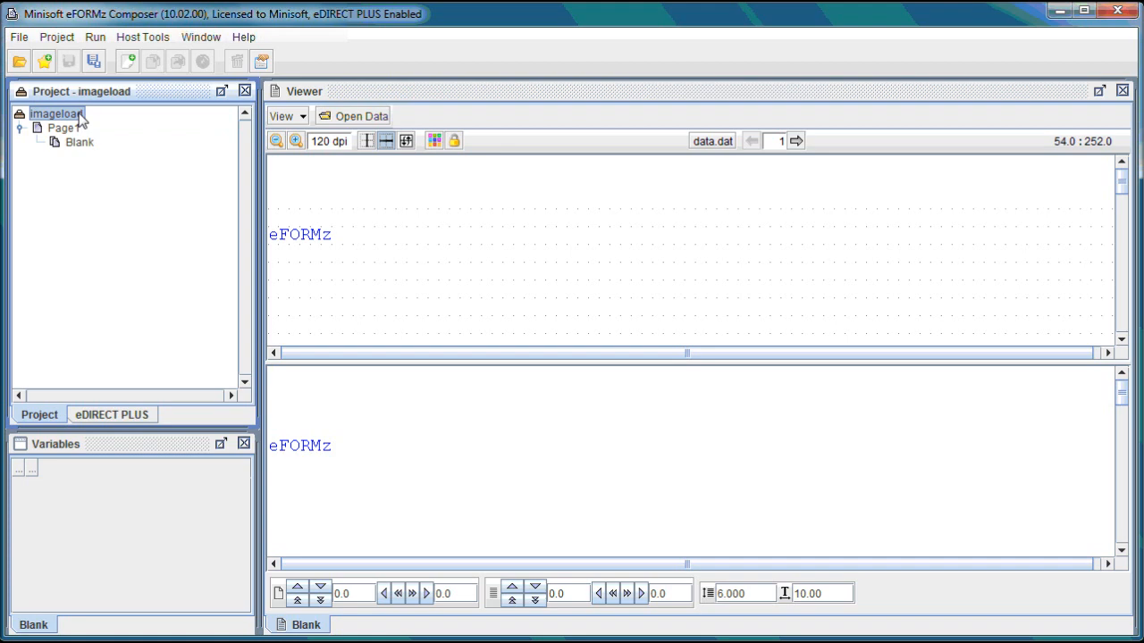
right_click(80, 119)
mouse_move(166, 134)
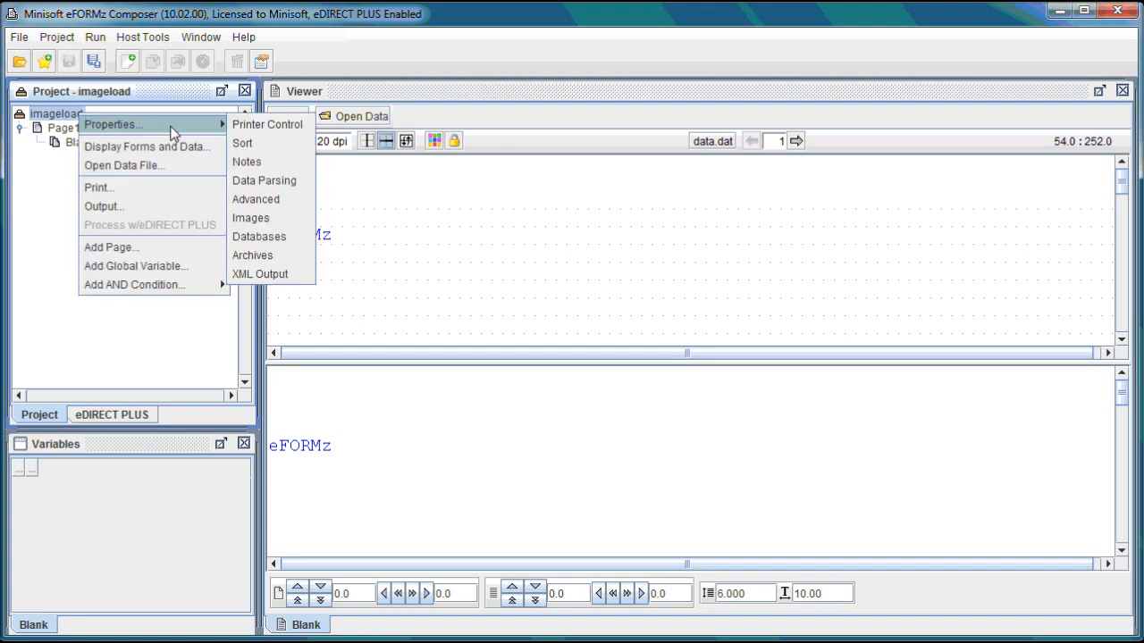
left_click(281, 218)
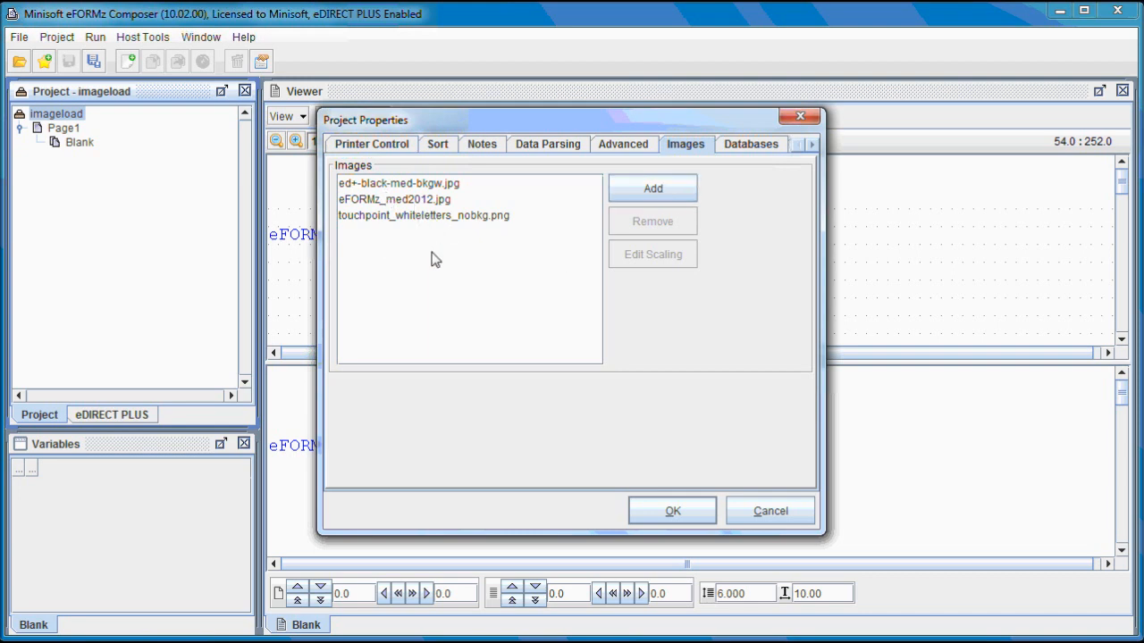
left_click(759, 509)
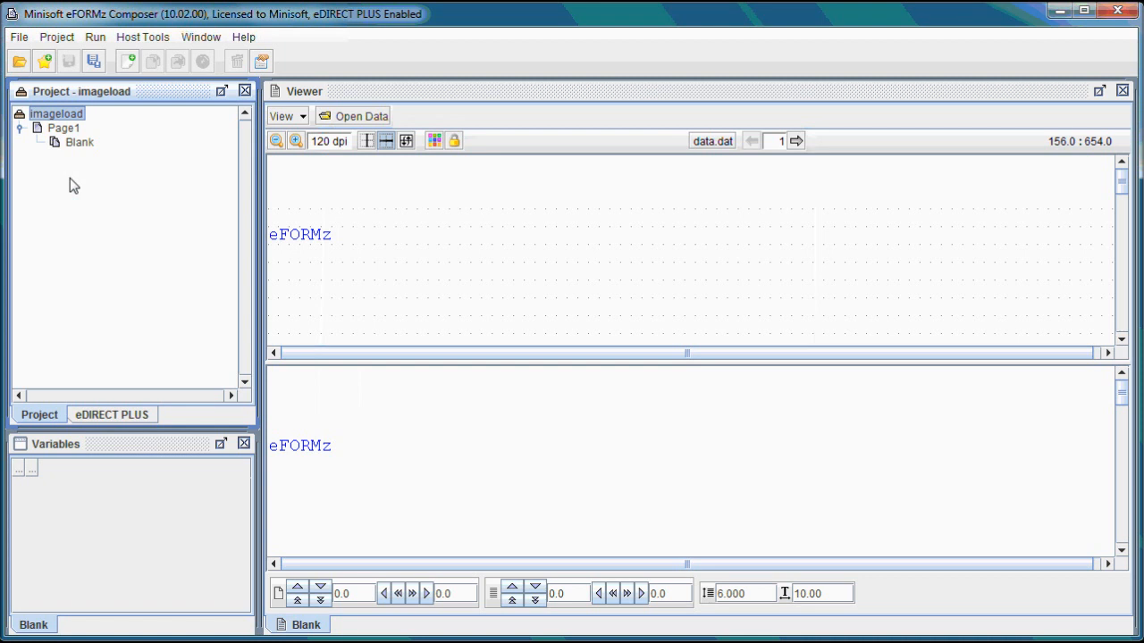
- Mark a 13-character area over the eFORMz text on data page 1 and start a new variable from it
left_click(274, 244)
left_click_drag(274, 244, 406, 240)
right_click(349, 243)
left_click(383, 252)
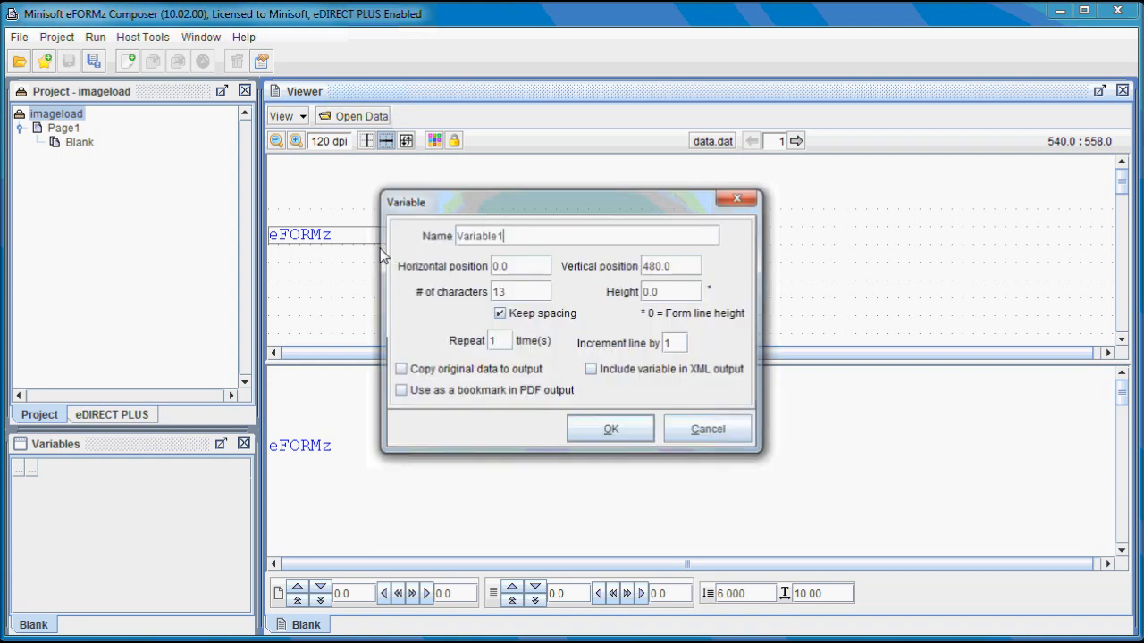
- Name the new variable ConditionSample and create it
left_click_drag(523, 238, 456, 226)
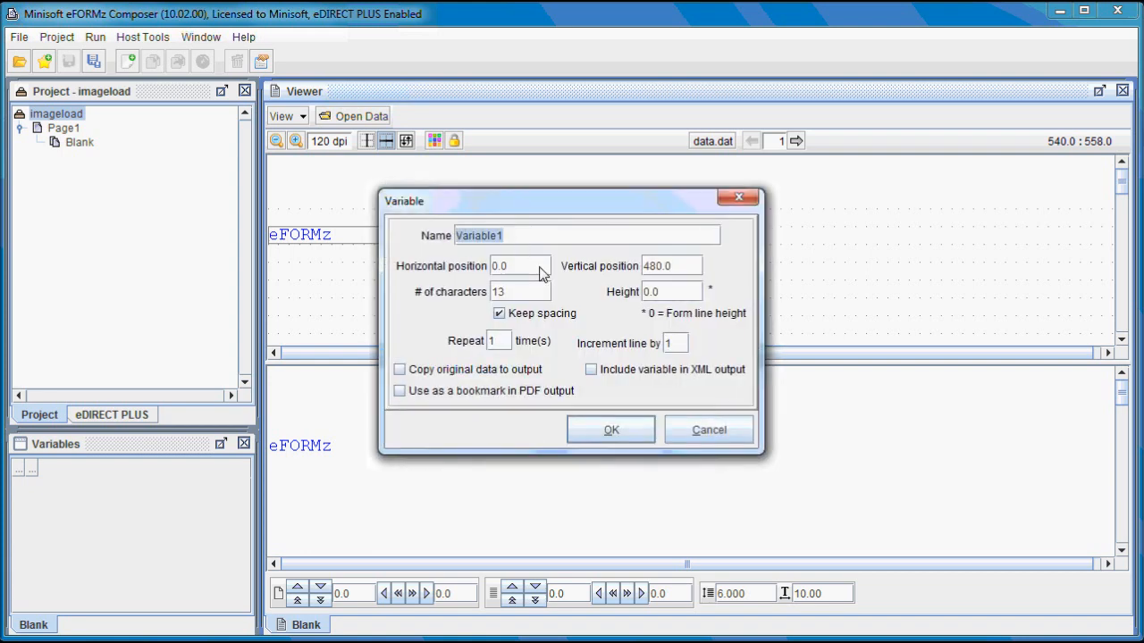
key("Caps_Lock")
type("C")
key("Caps_Lock")
type("ondition")
key("Caps_Lock")
type("S")
key("Caps_Lock")
type("ample")
left_click(610, 433)
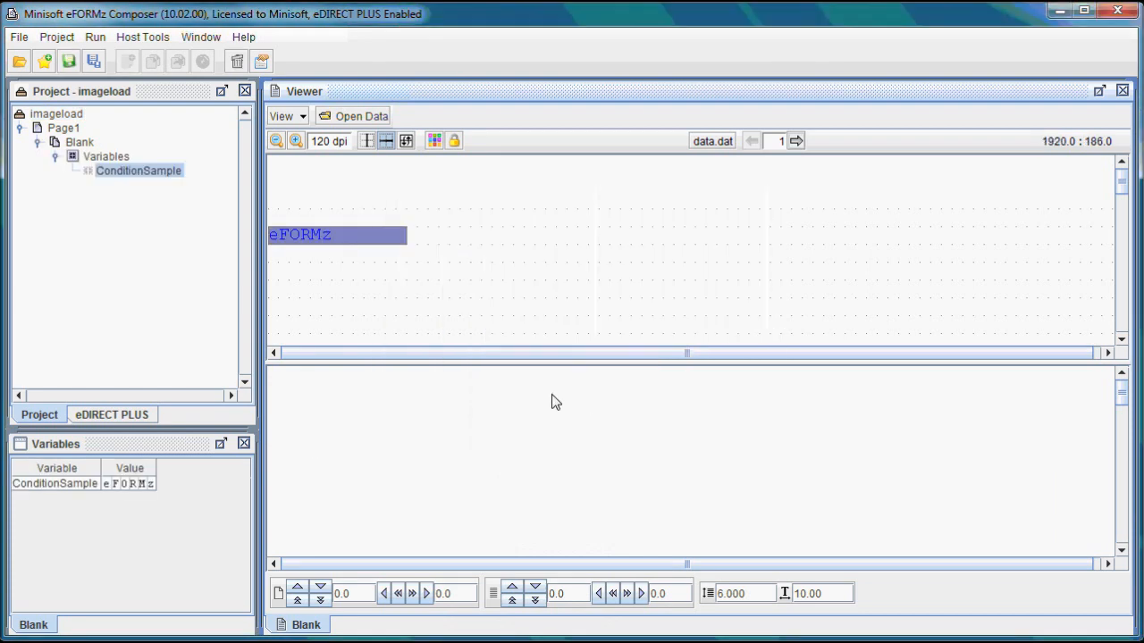
- Check the ConditionSample variable's value on data pages 2 and 3, and return to page 1
left_click(795, 141)
left_click(796, 141)
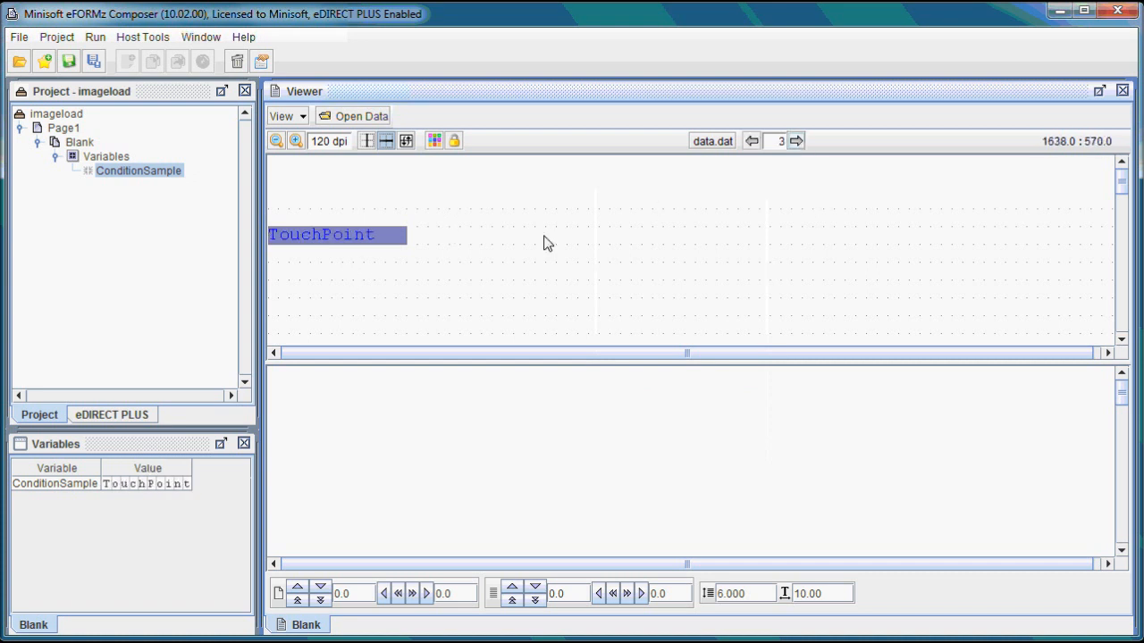
left_click(752, 141)
left_click(751, 142)
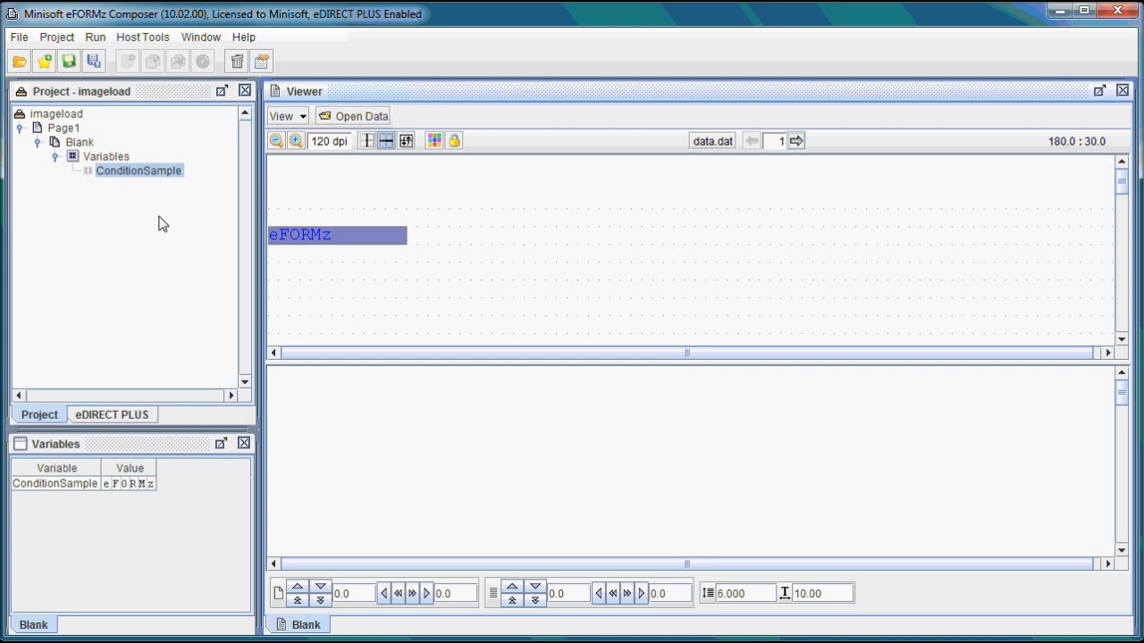
- Add a Load Image rule at about 252, 174 on the output form, using the variable ConditionSample
right_click(304, 397)
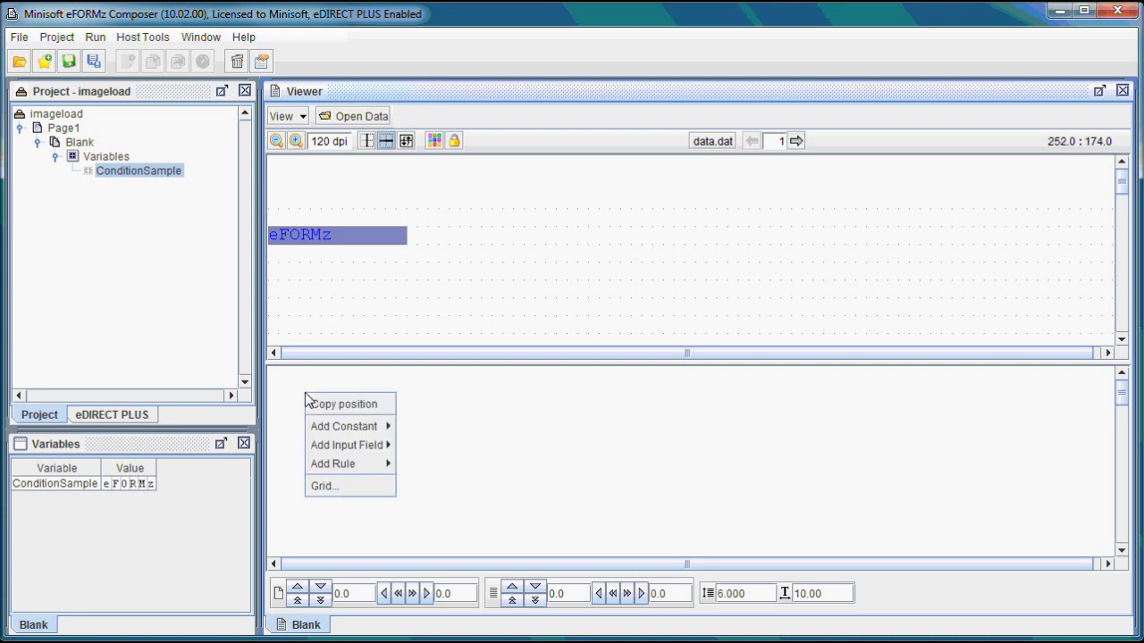
mouse_move(358, 469)
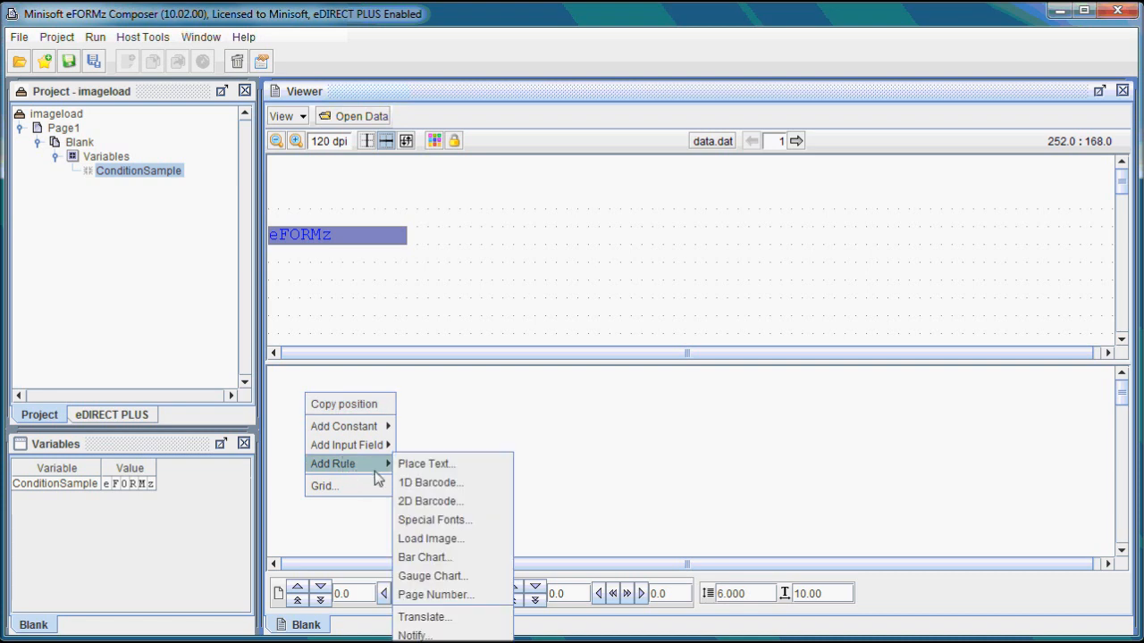
left_click(450, 538)
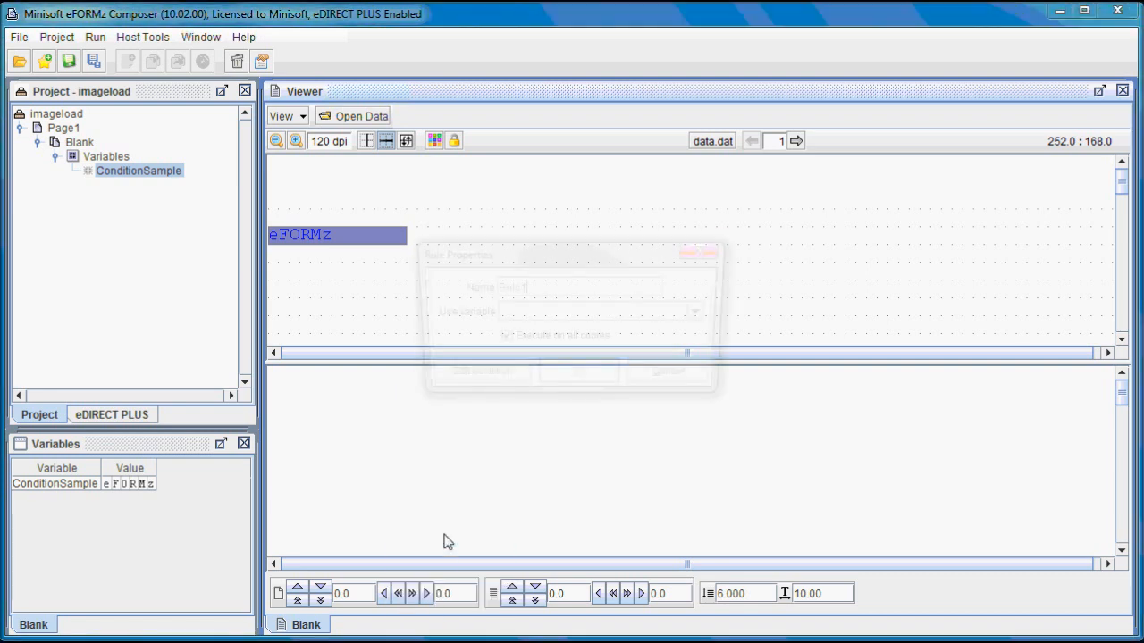
left_click(624, 309)
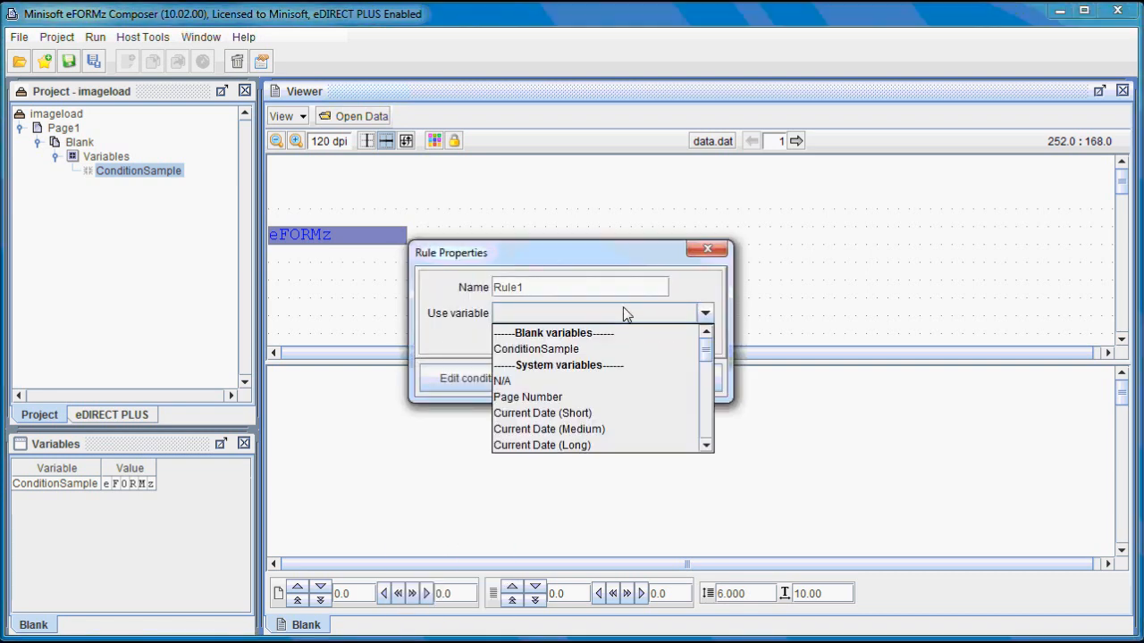
left_click(585, 349)
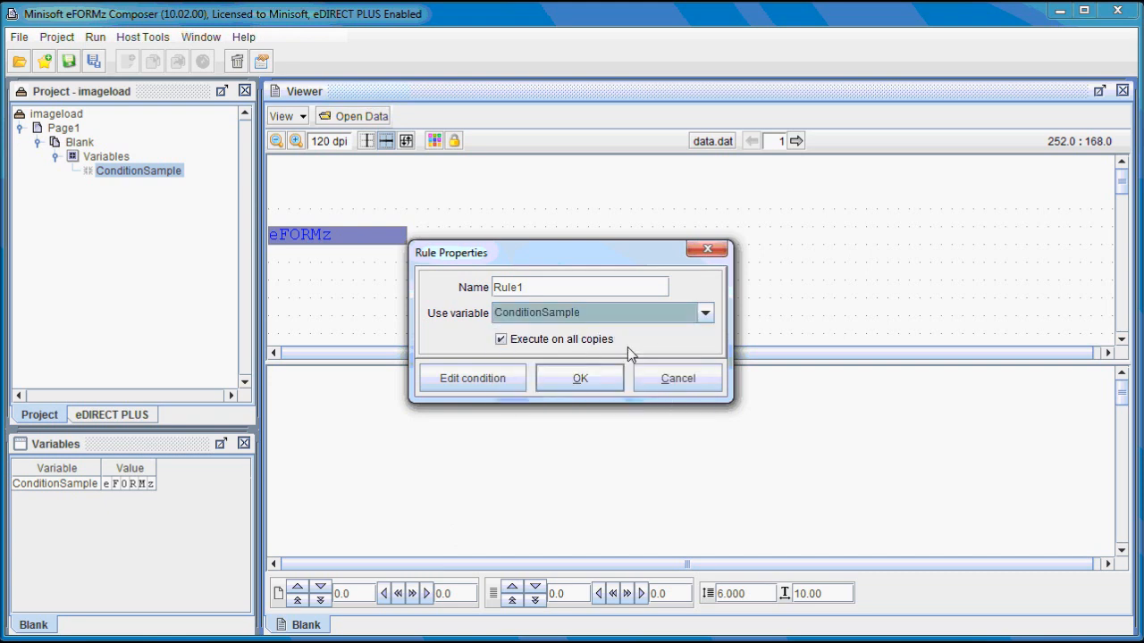
left_click(597, 380)
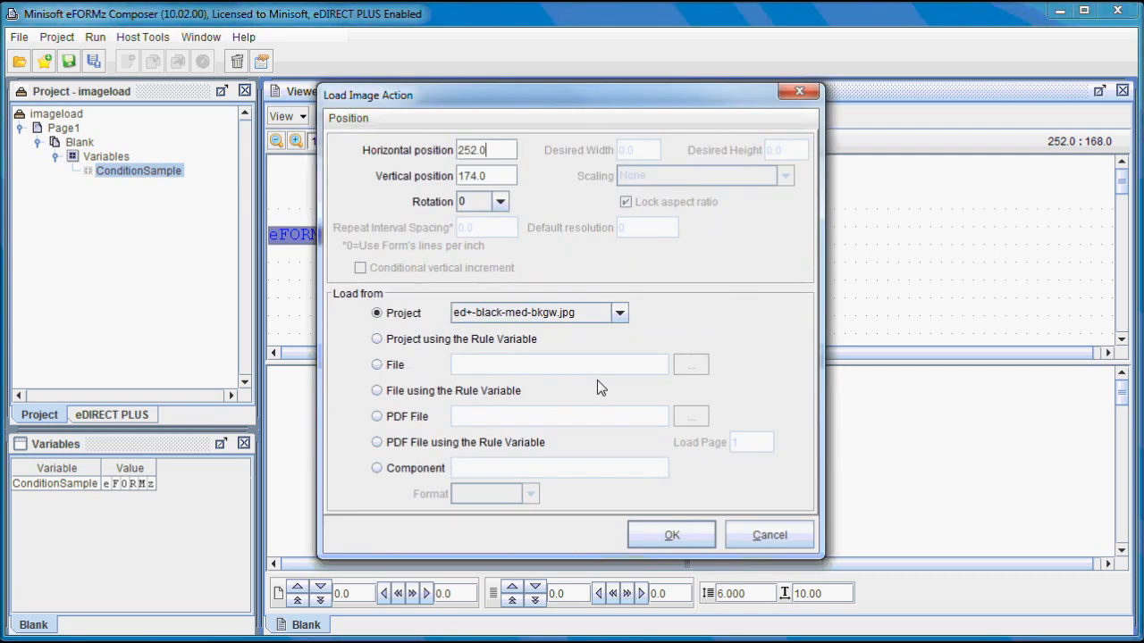
- Set the Load Image action to load eFORMz_med2012.jpg from the project
left_click(606, 315)
left_click(562, 349)
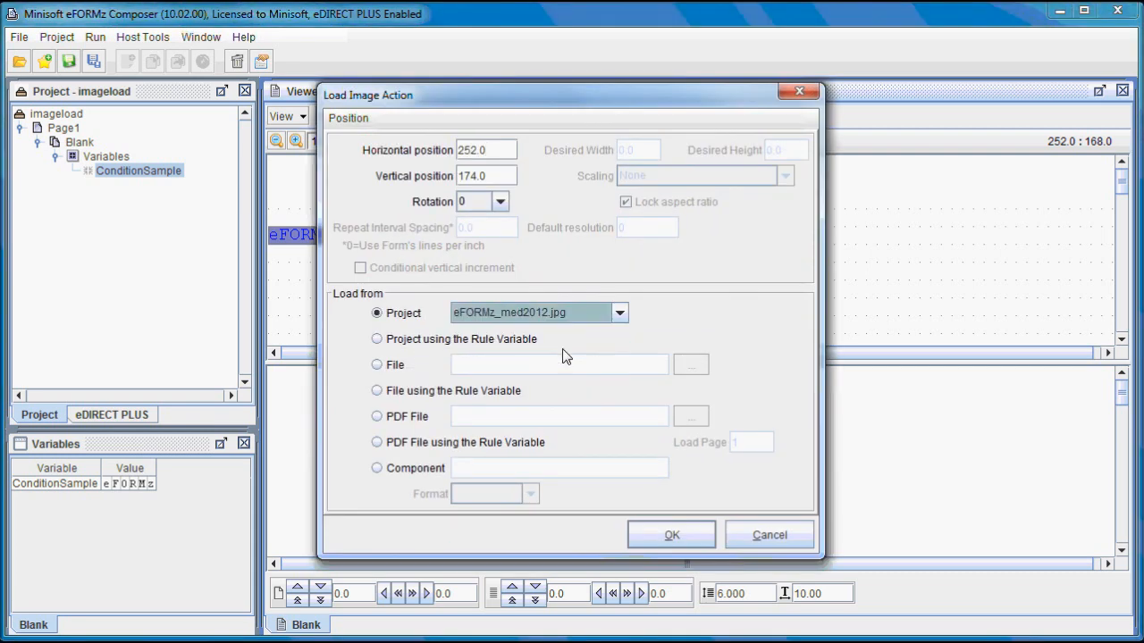
left_click(681, 539)
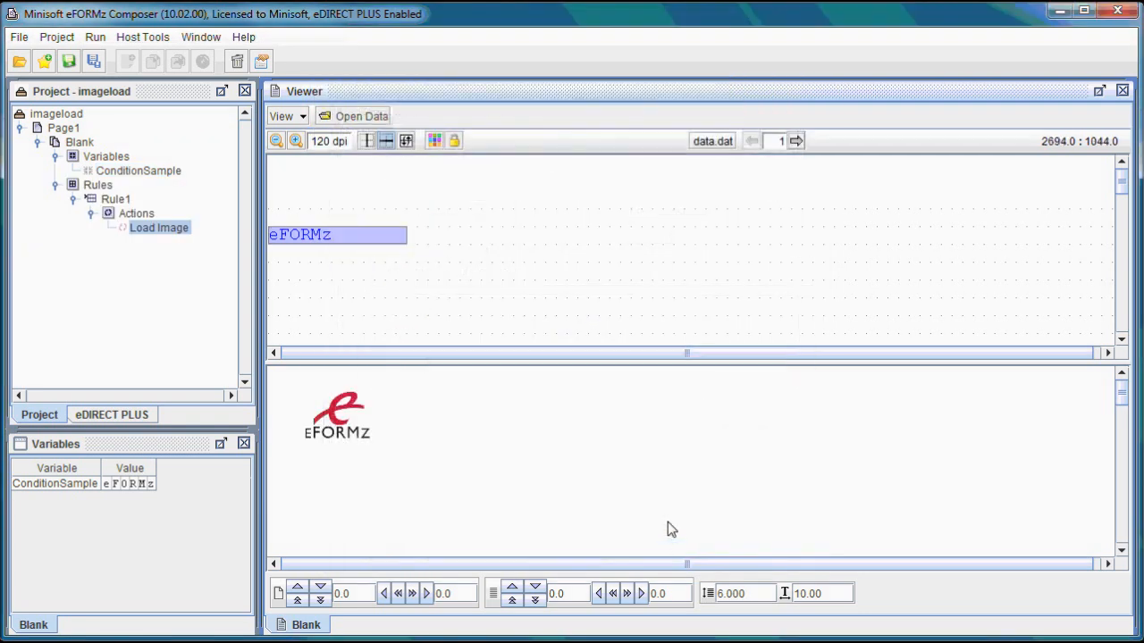
- Check which image is output on data pages 2 and 3, and return to page 1
left_click(796, 142)
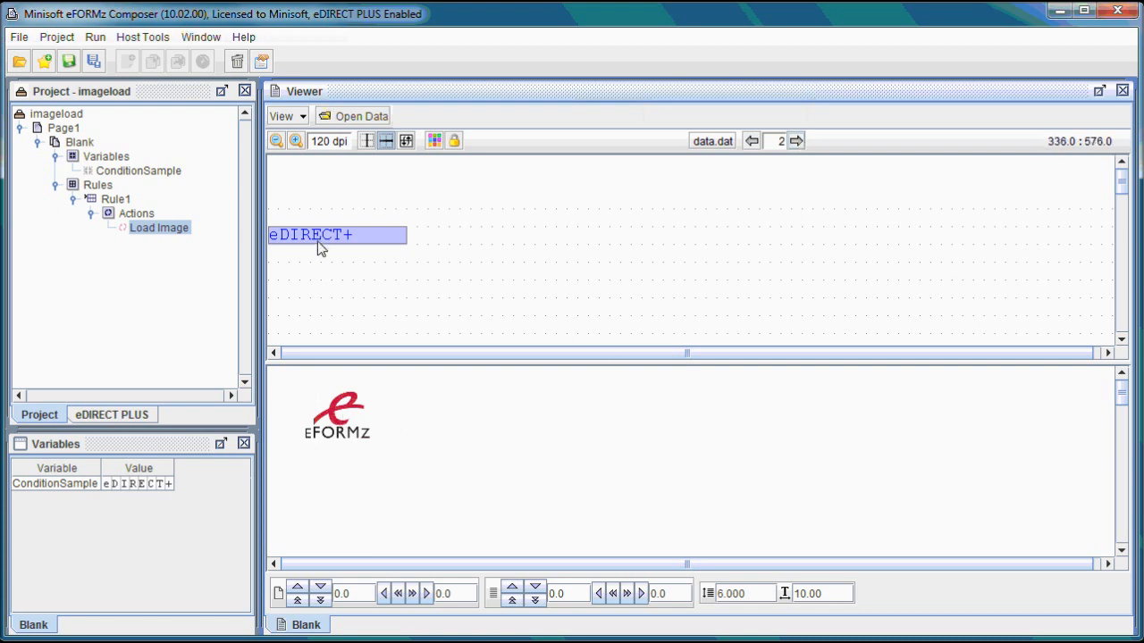
left_click(796, 141)
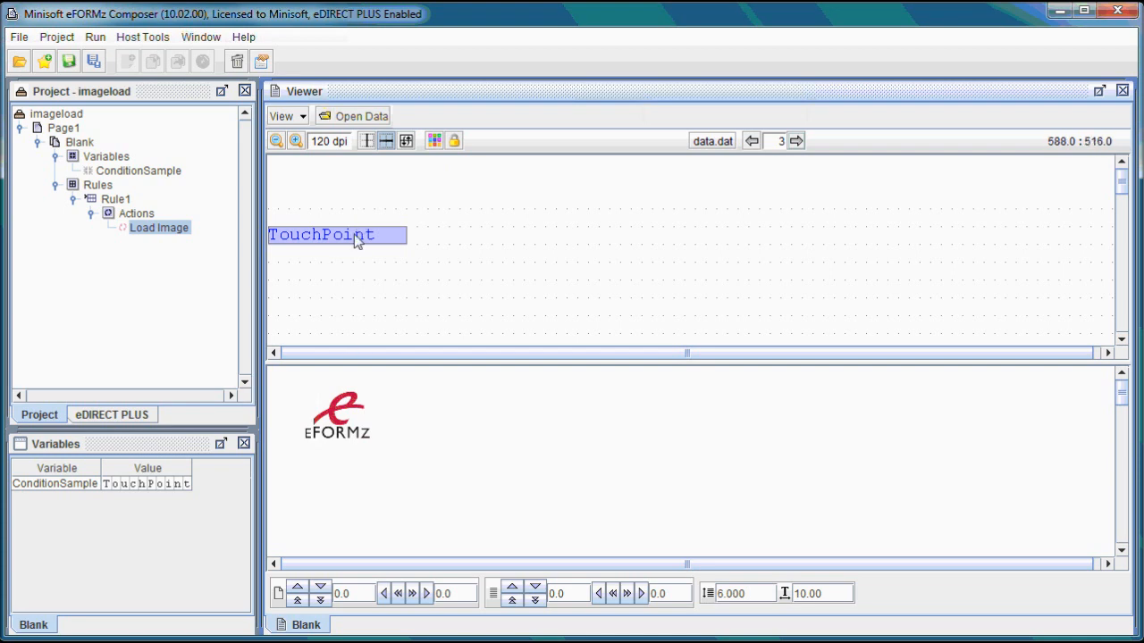
left_click(752, 141)
left_click(752, 142)
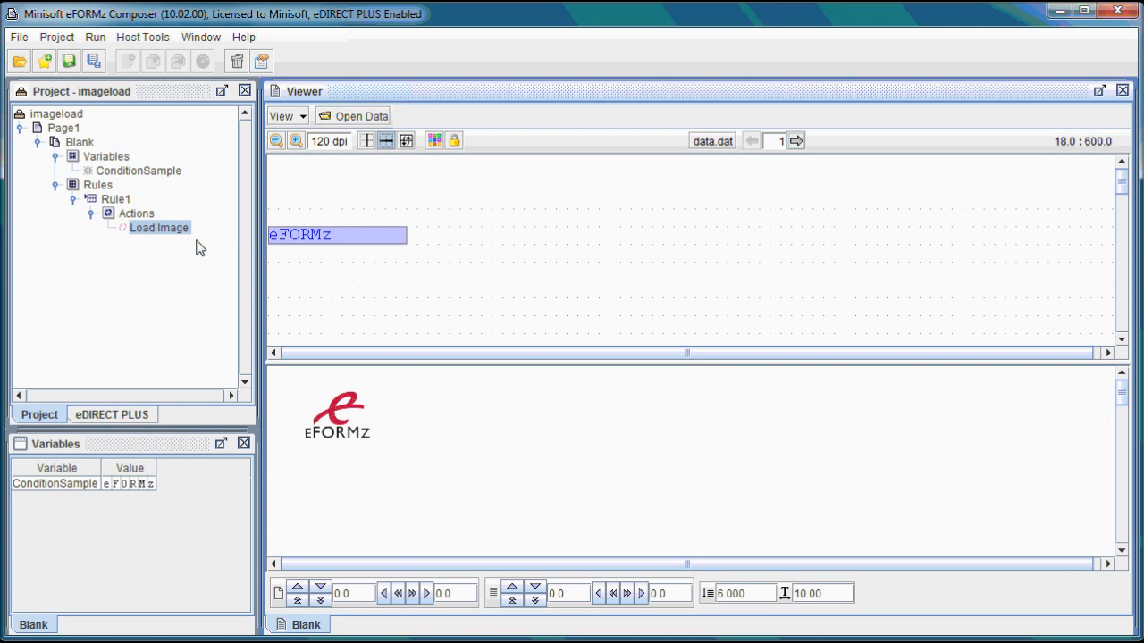
- Start an "Is equal to" AND condition on Rule1, reviewing the comparison types and keeping ConditionSample as the tested variable
right_click(124, 203)
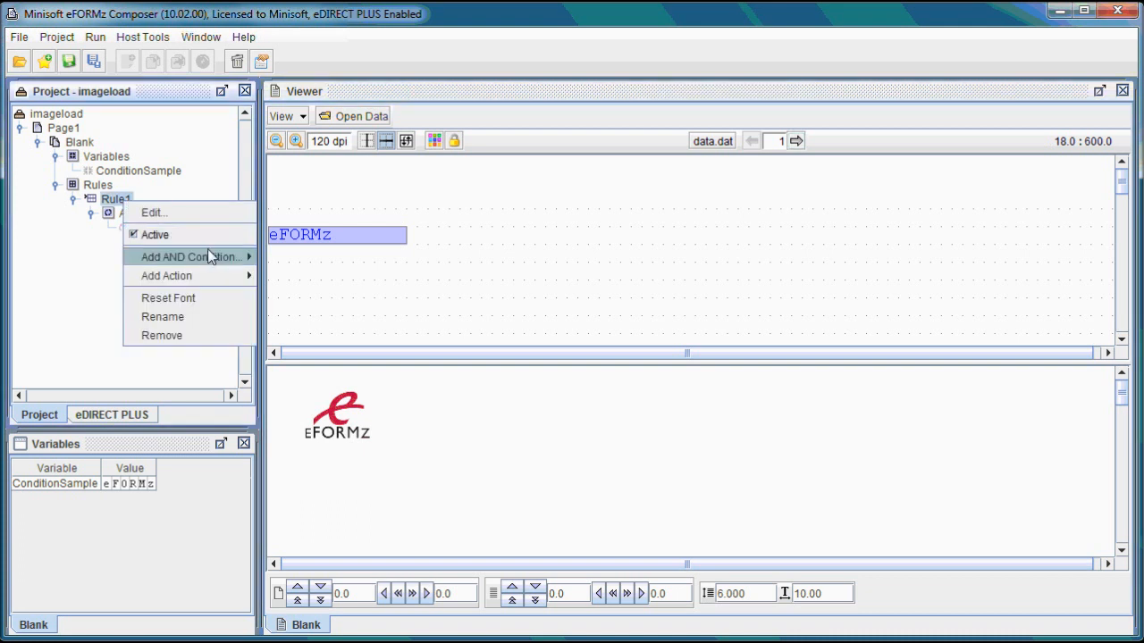
mouse_move(210, 257)
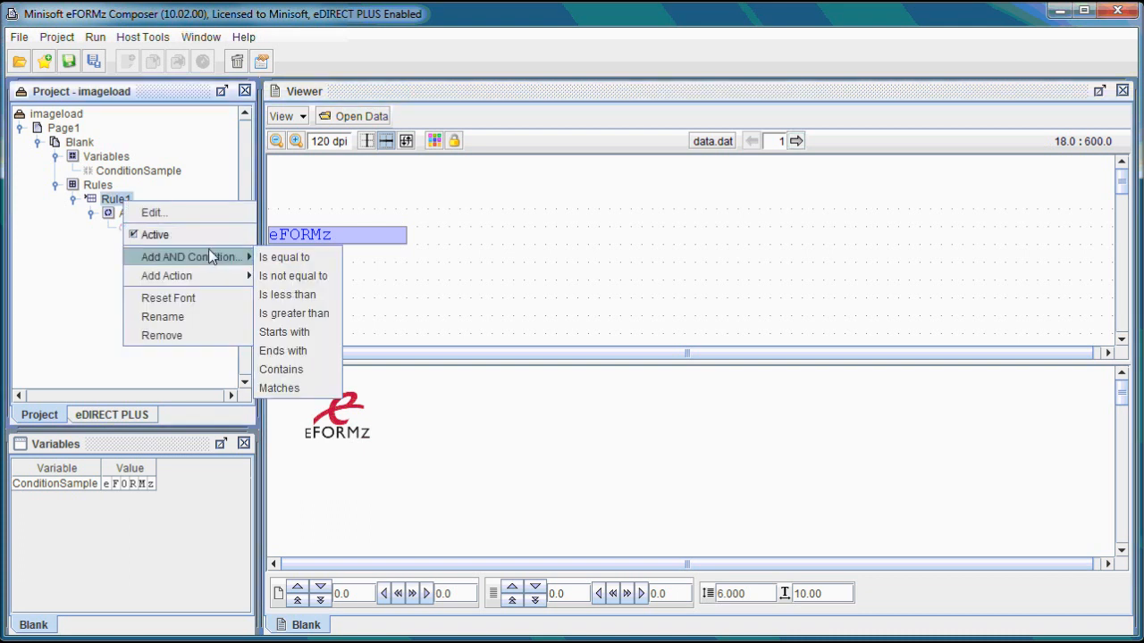
left_click(311, 257)
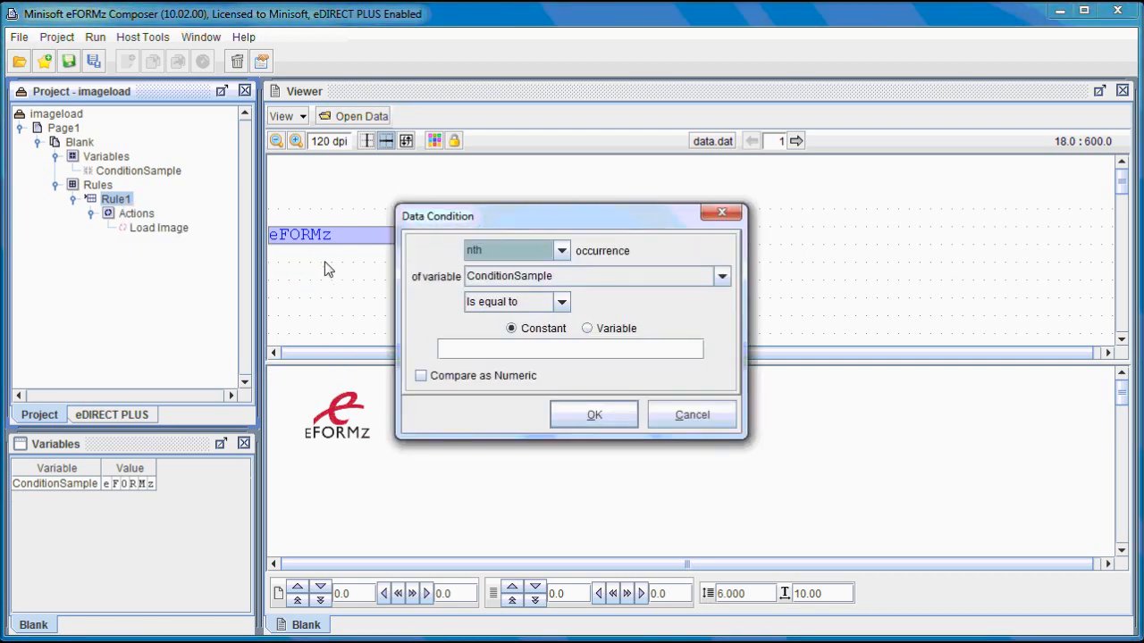
left_click(562, 303)
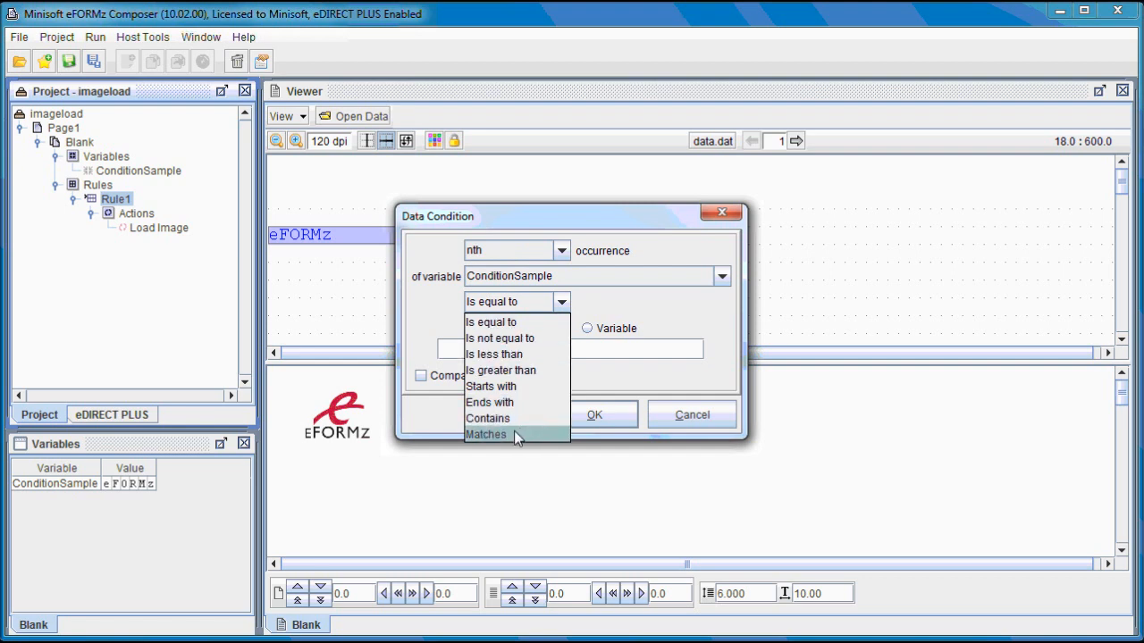
left_click(586, 308)
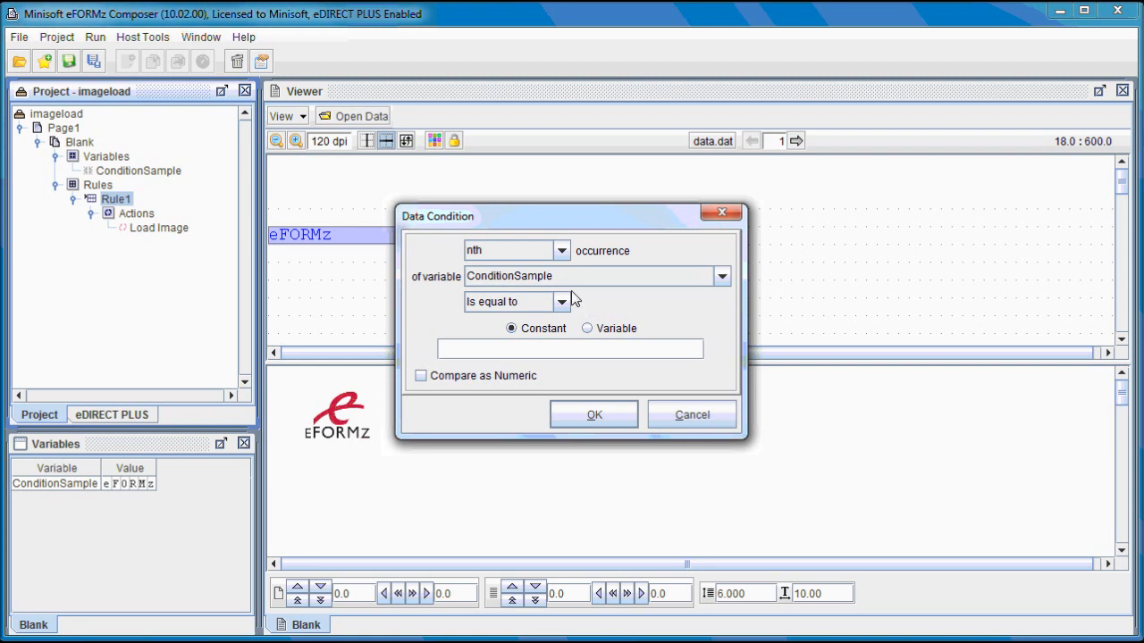
left_click(594, 276)
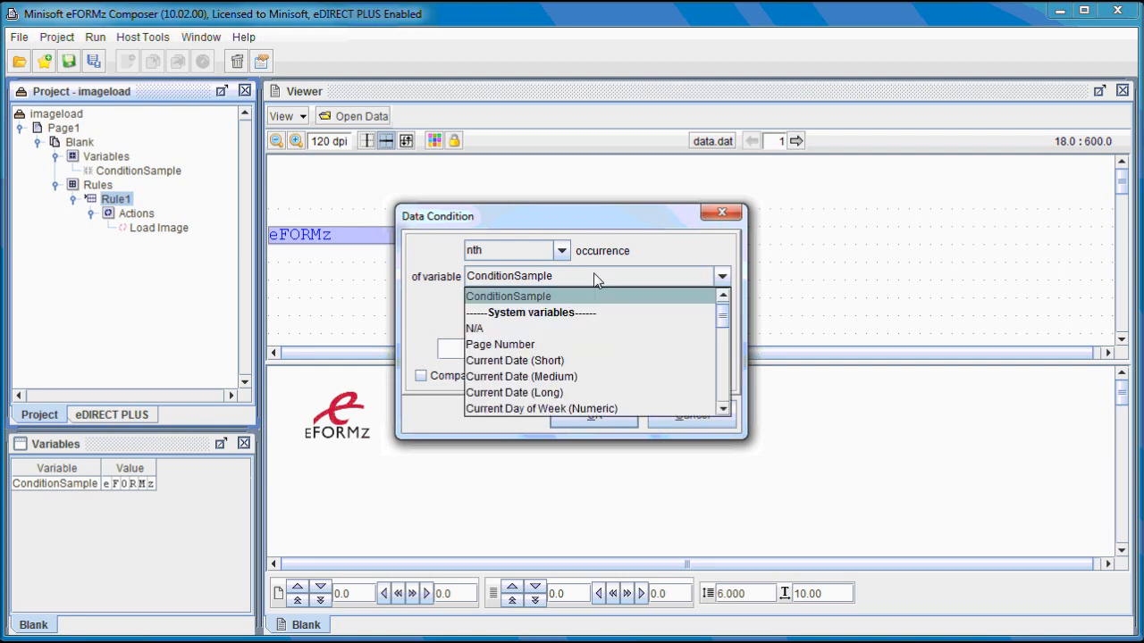
left_click(595, 278)
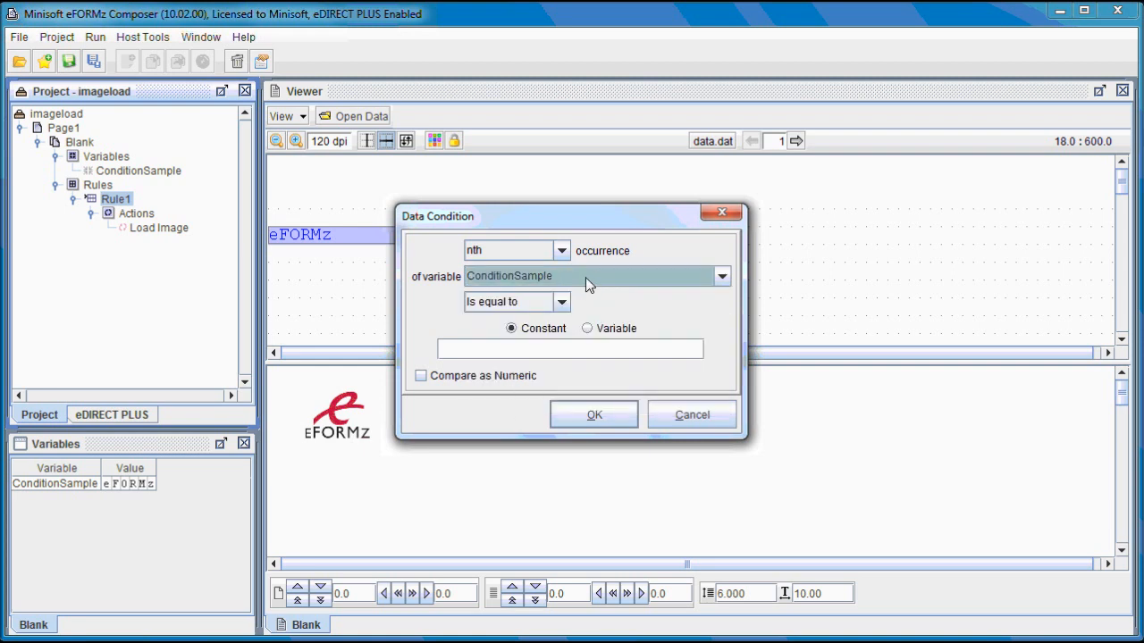
- Set the condition's comparison constant to eFORMz and save the condition
left_click(564, 348)
type("e")
key("Caps_Lock")
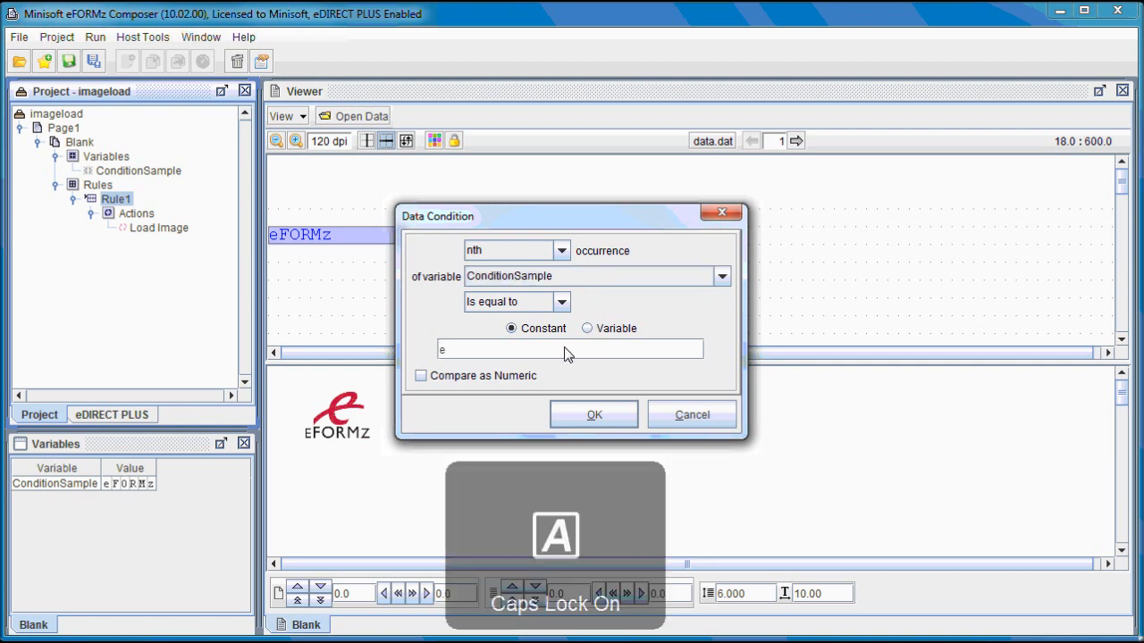
type("FORM")
key("Caps_Lock")
type("z")
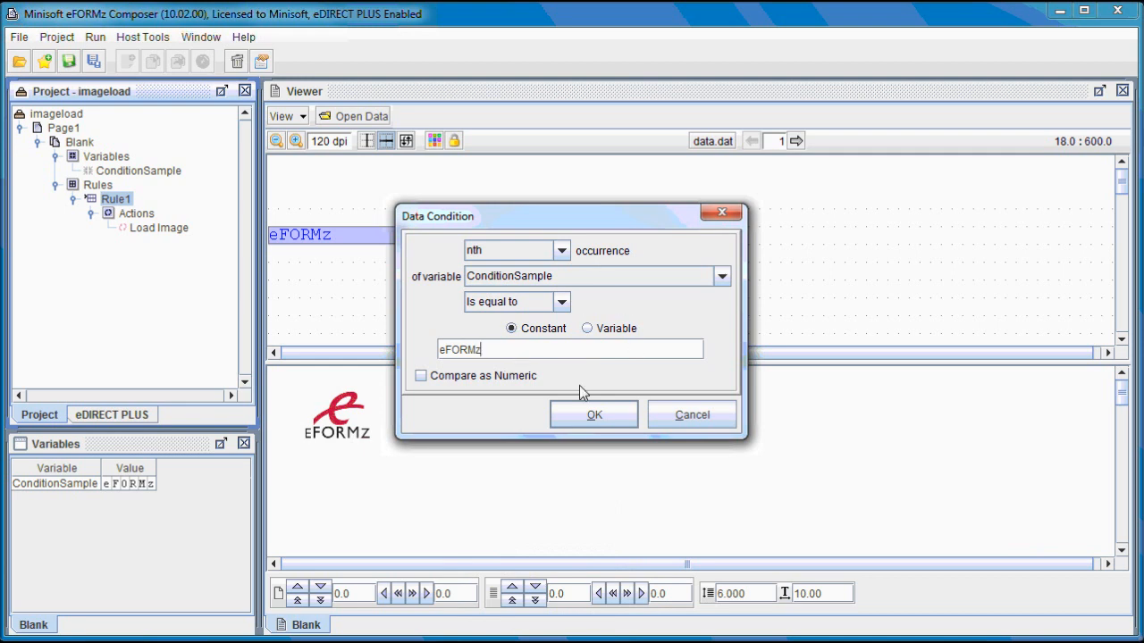
left_click(596, 422)
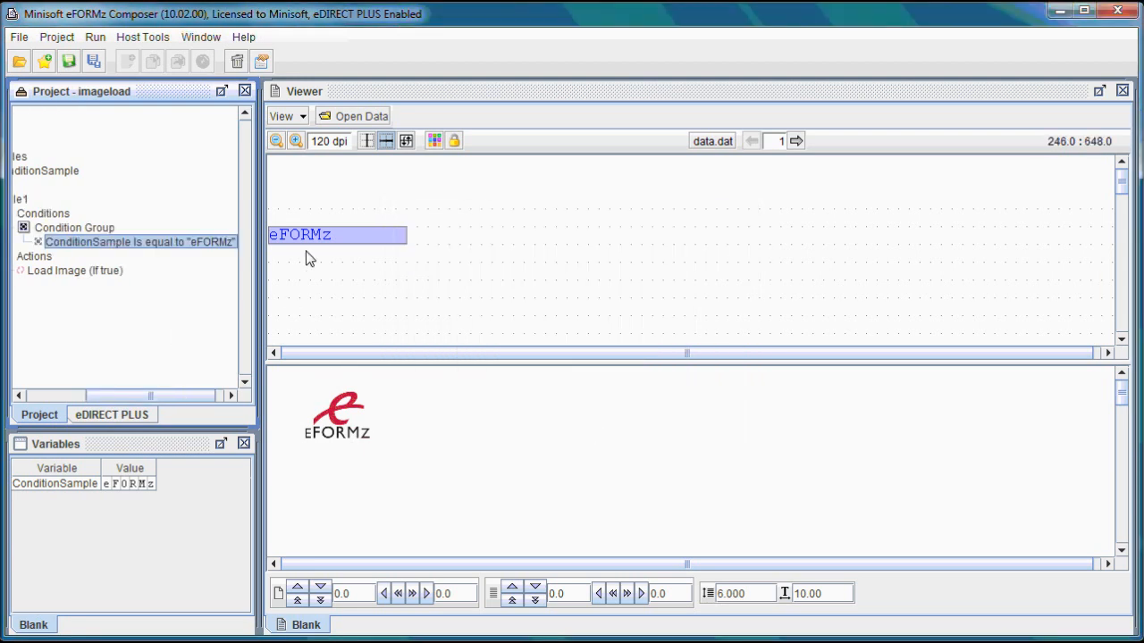
- Check the new condition in the project tree and the conditional image output on data pages 2 and 3
left_click_drag(197, 396, 235, 396)
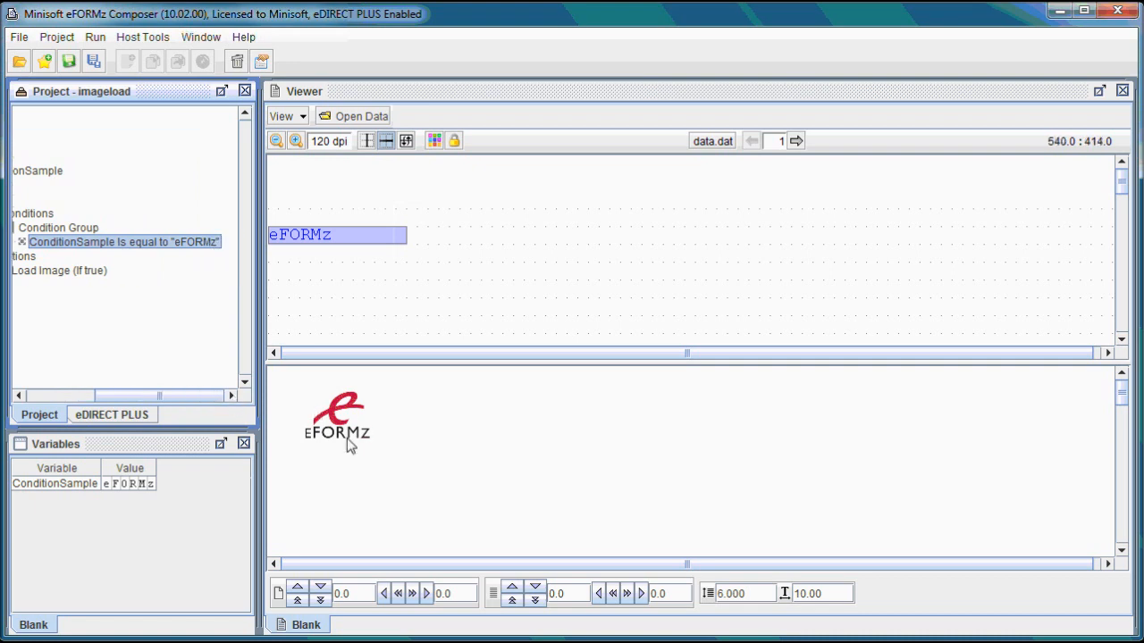
left_click(795, 141)
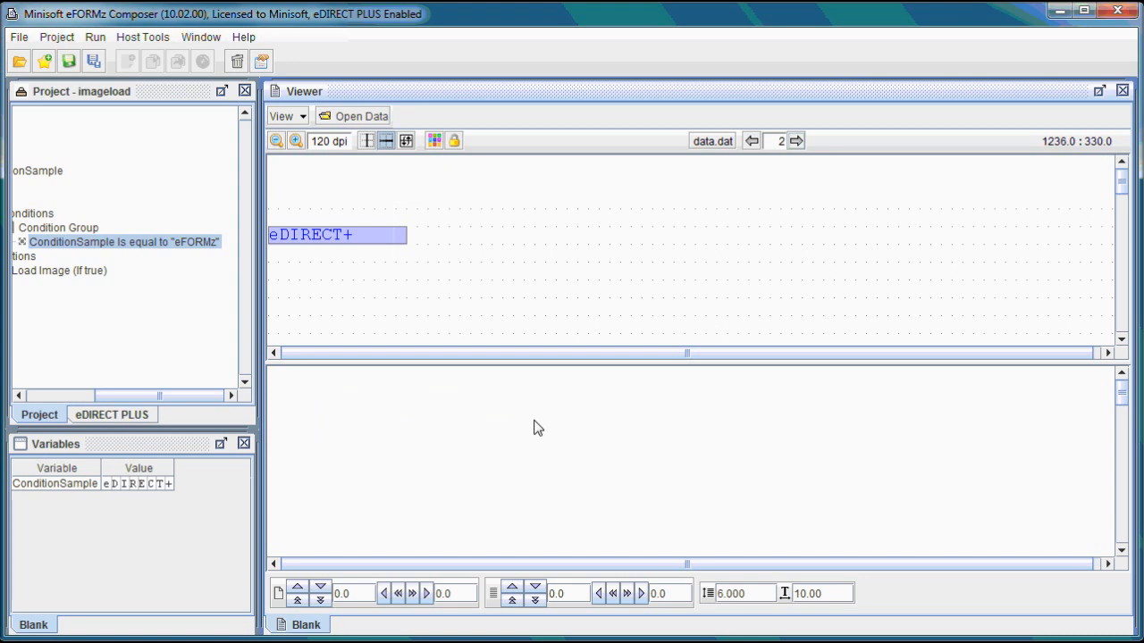
left_click(795, 141)
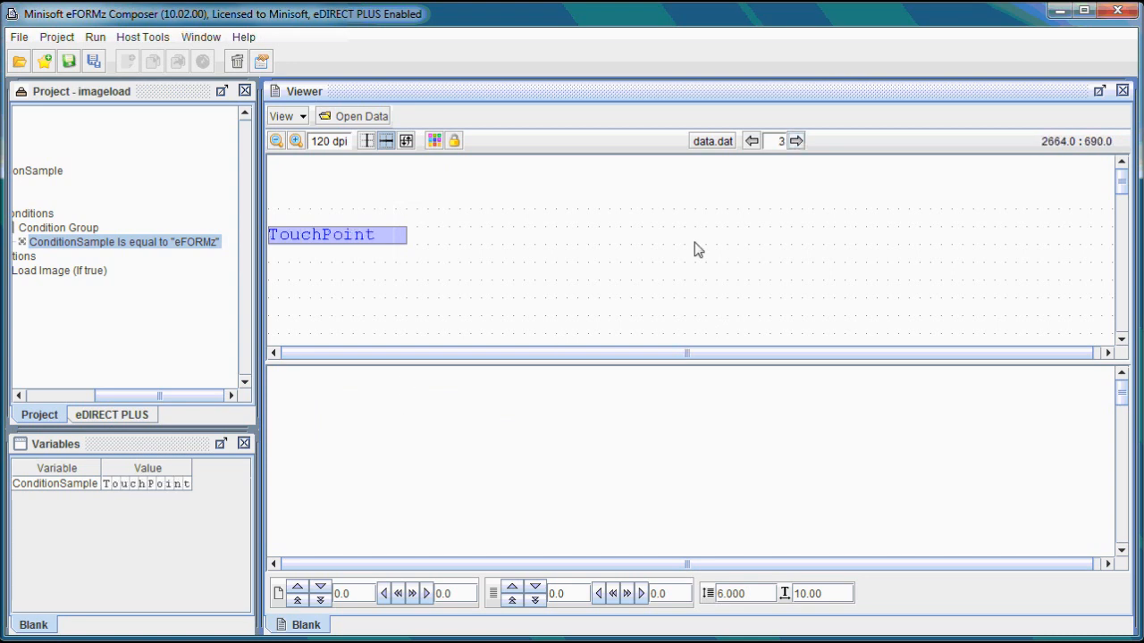
- Check the image output on data page 1 and review Rule1's condition and action in the project tree
left_click(753, 141)
left_click(753, 141)
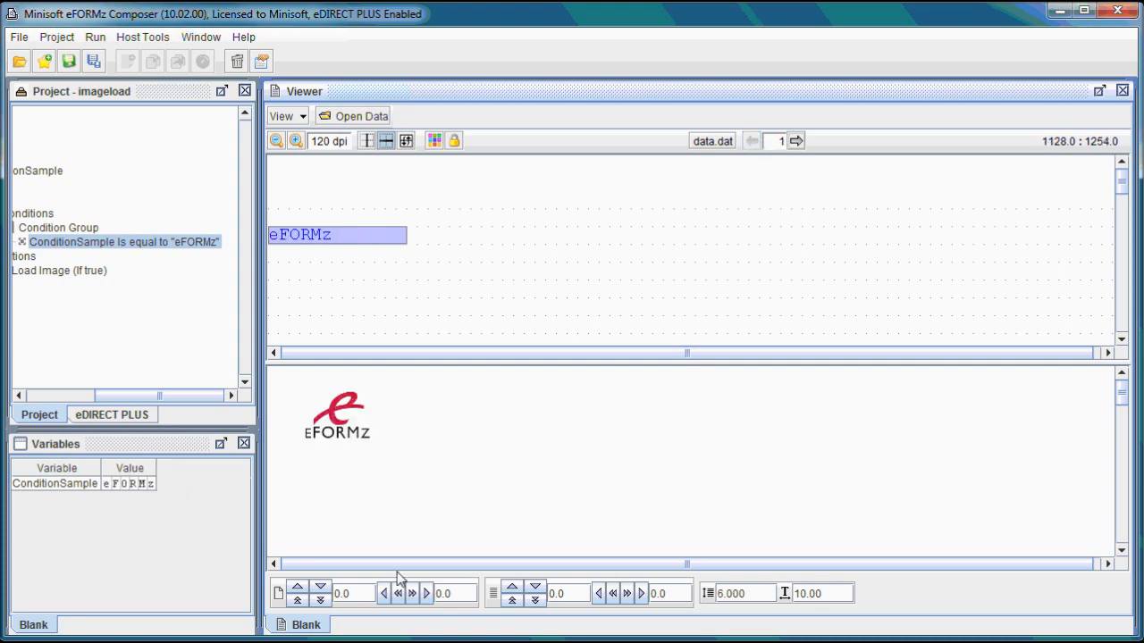
left_click_drag(191, 395, 153, 373)
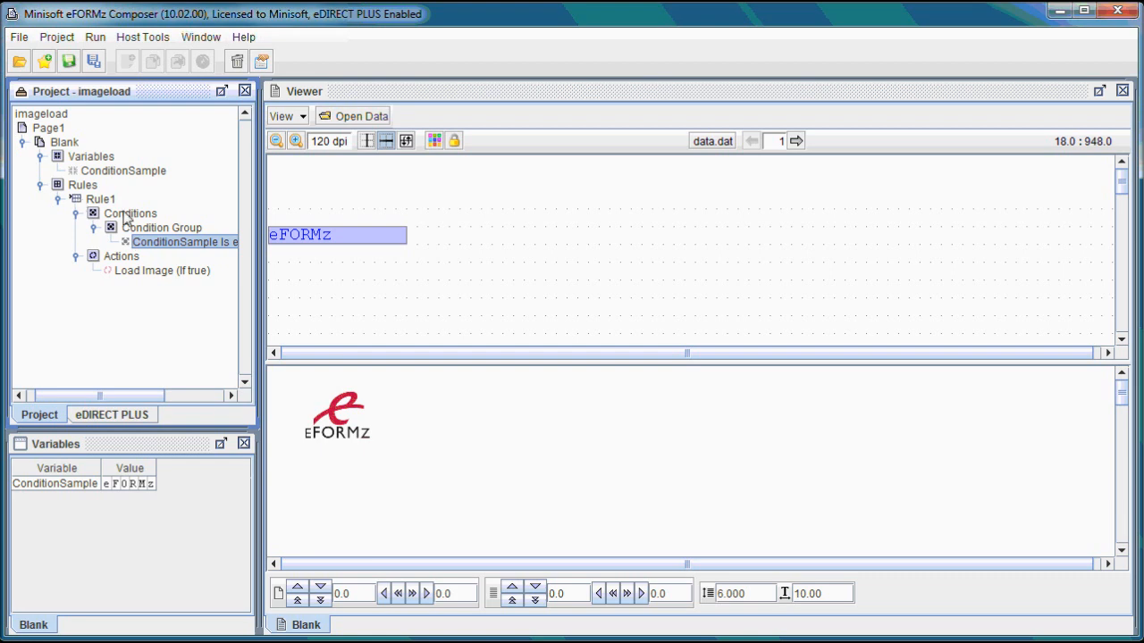
- Add a Load Image rule, Rule2, at 528.0, 258.0 using variable ConditionSample and the project image ed+-black-med-bkgw.jpg
right_click(347, 405)
mouse_move(384, 476)
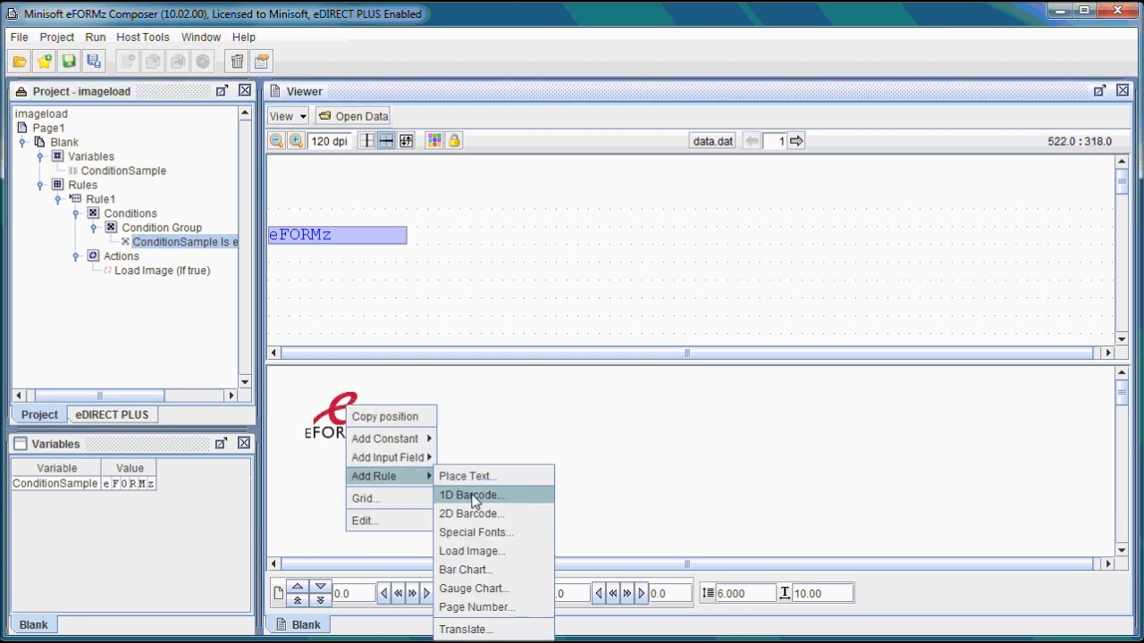
left_click(483, 550)
left_click(576, 312)
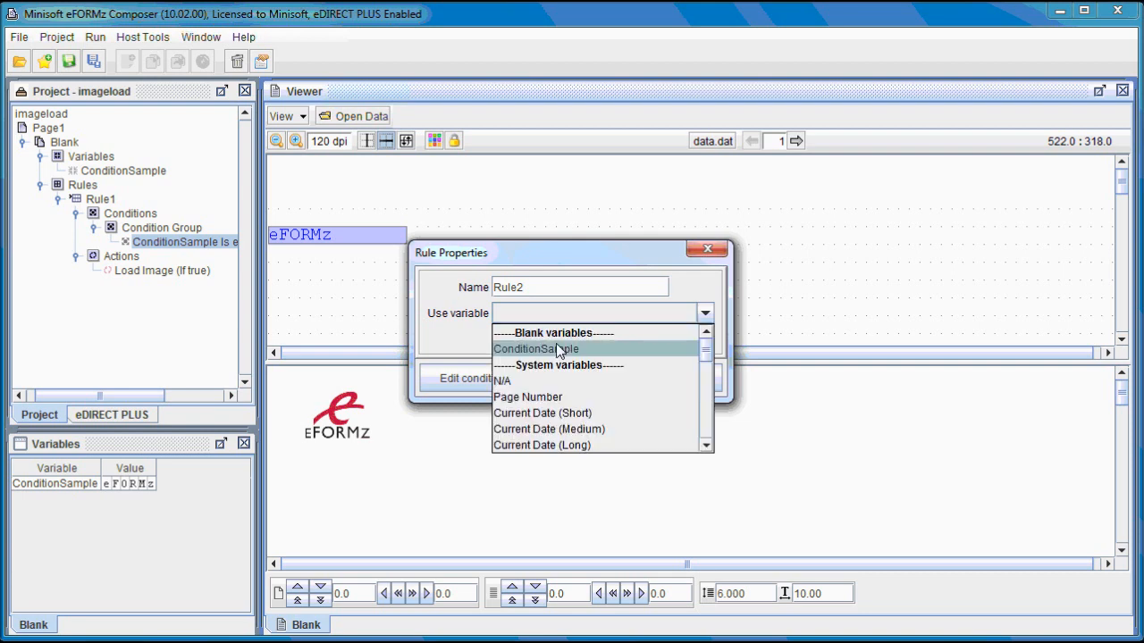
left_click(555, 345)
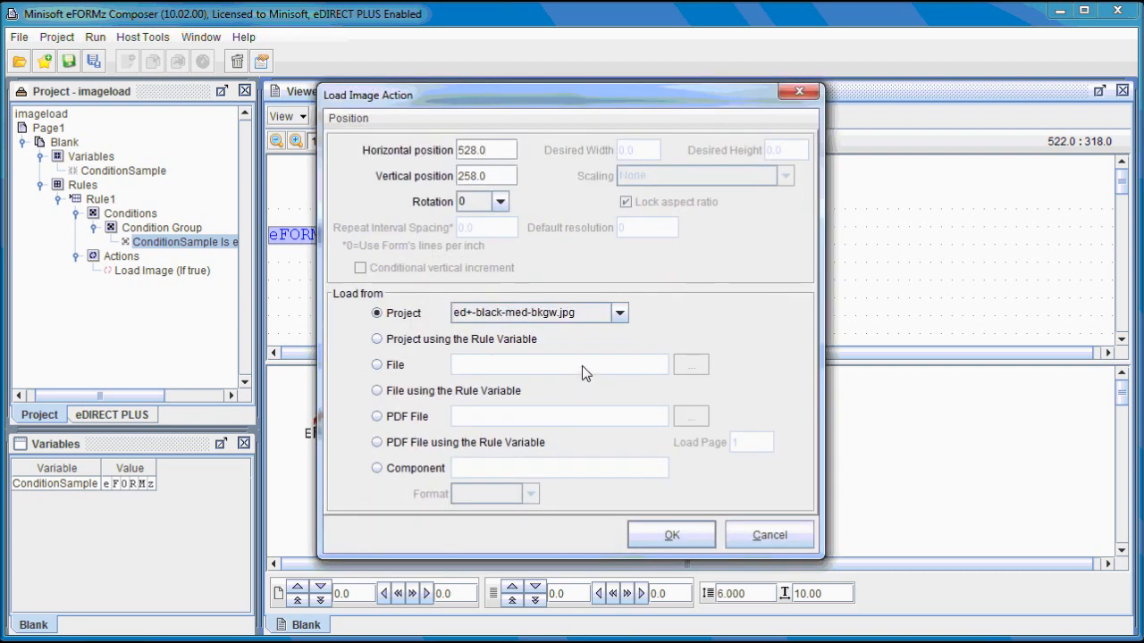
left_click(585, 317)
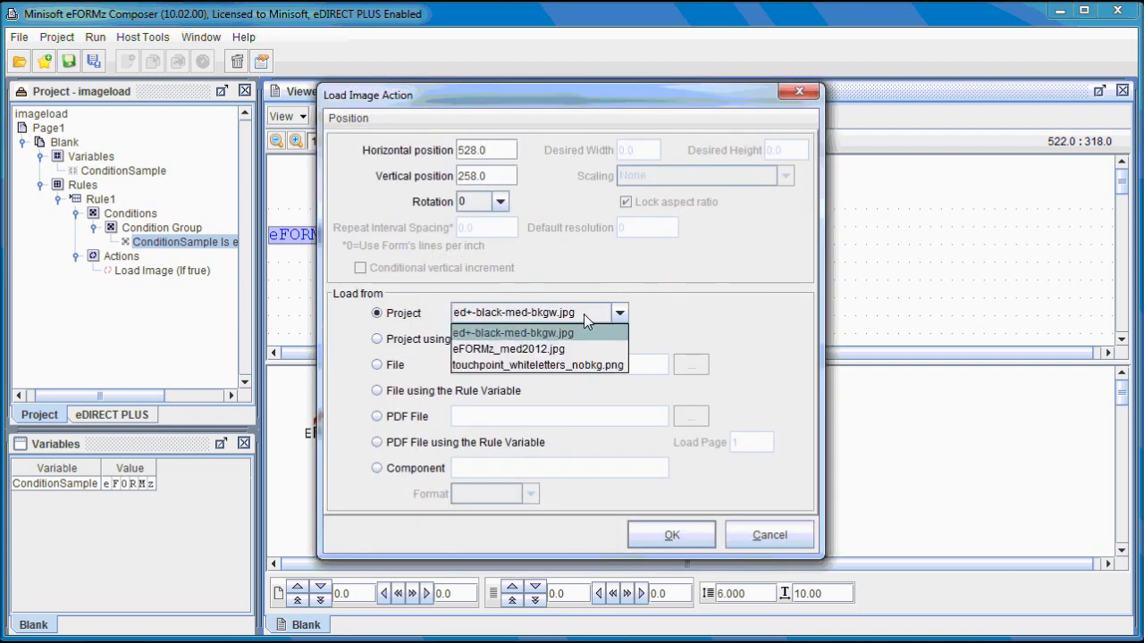
left_click(585, 317)
left_click(667, 529)
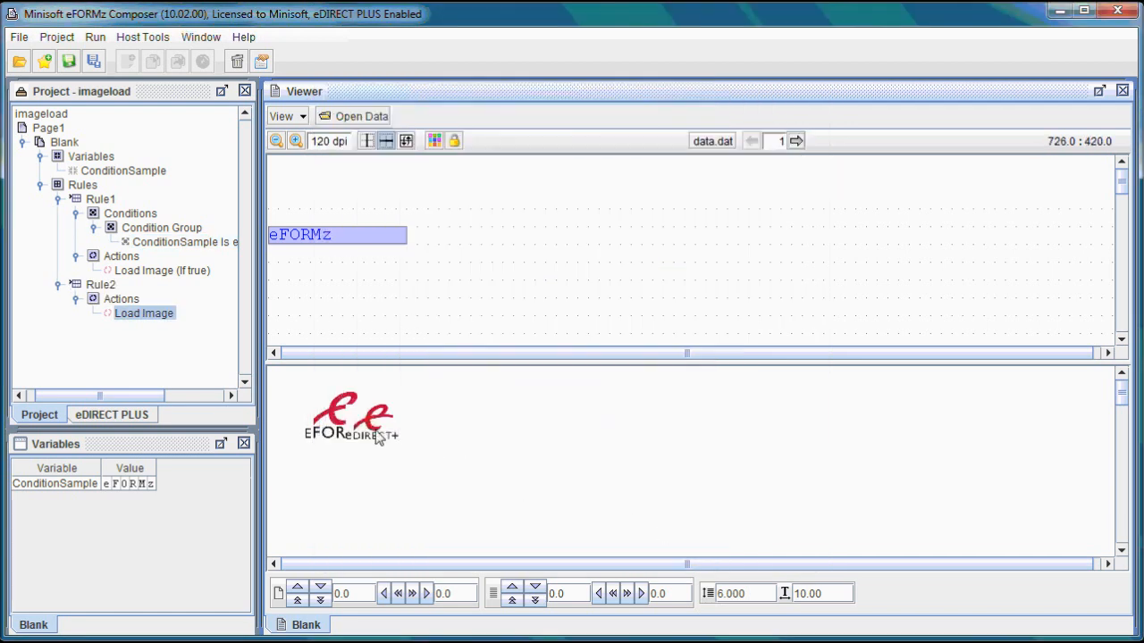
- Add an AND condition to Rule2 requiring ConditionSample to be equal to the constant eDIRECT+
right_click(110, 287)
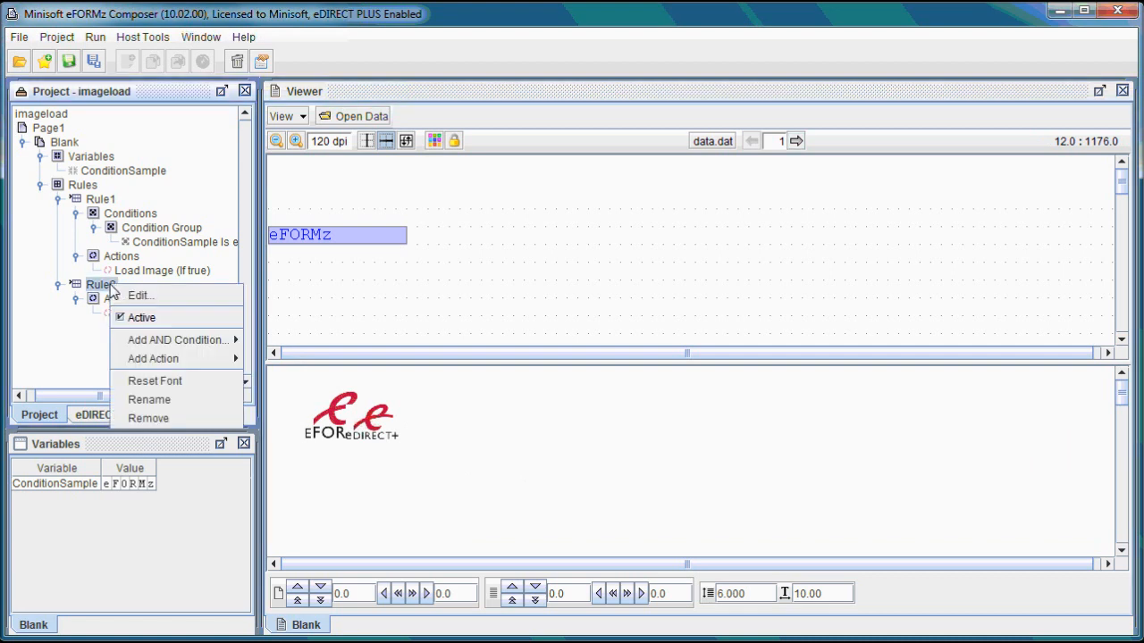
mouse_move(225, 342)
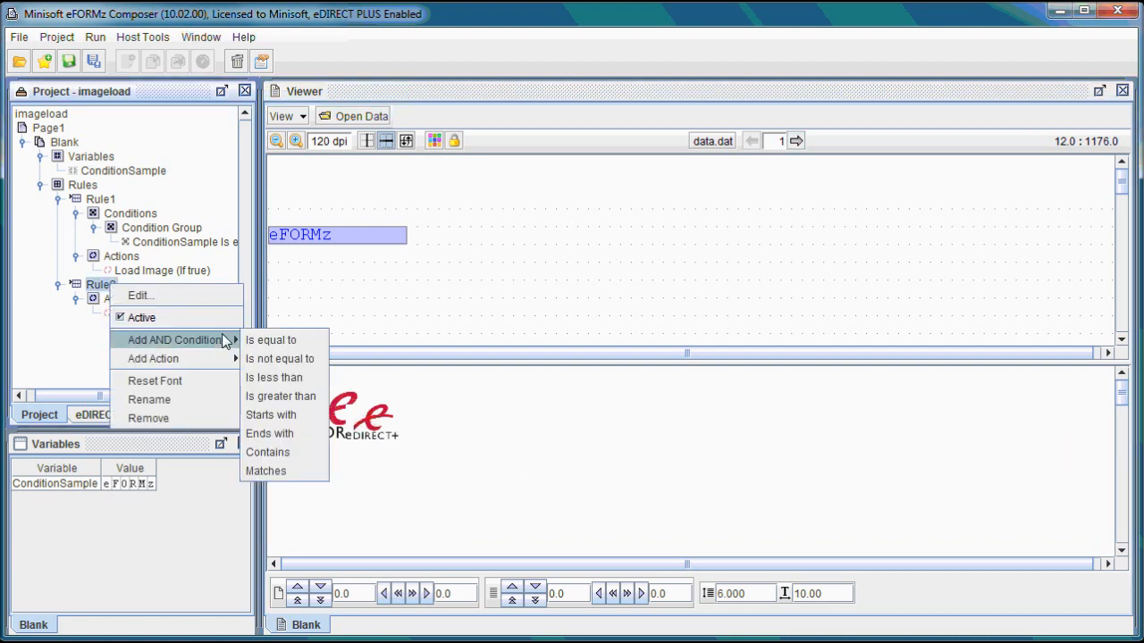
left_click(280, 346)
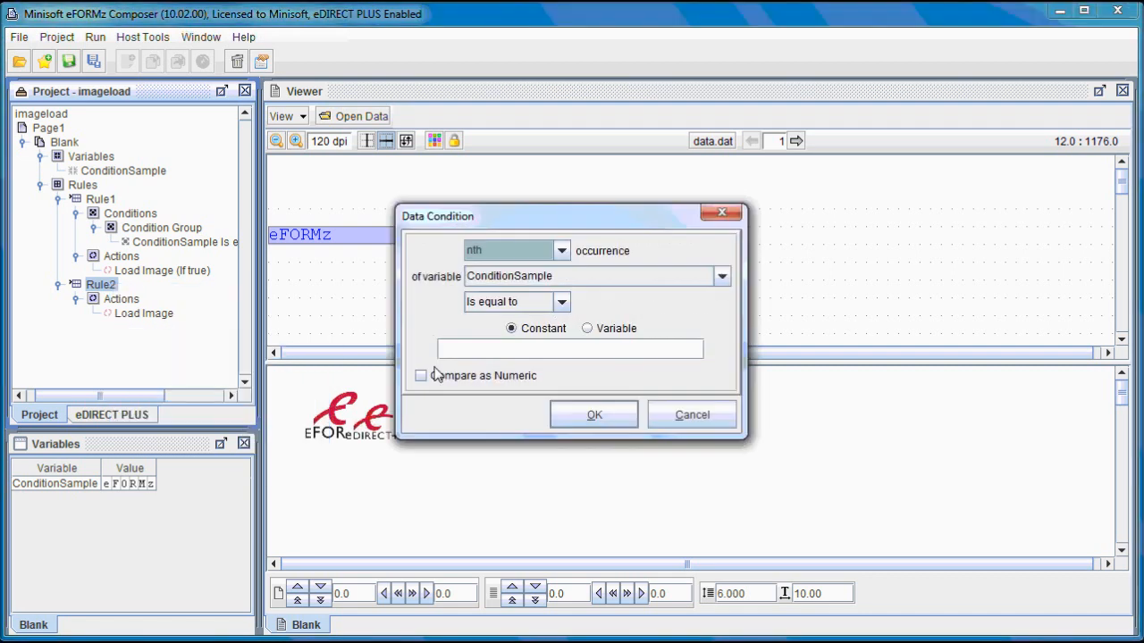
type("e")
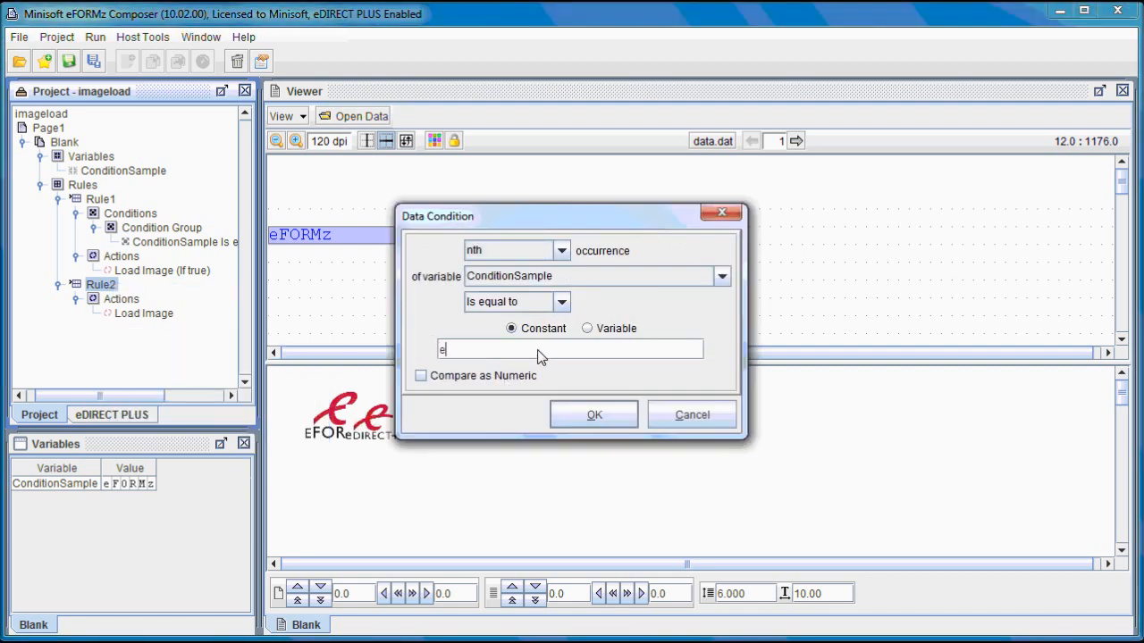
key("Caps_Lock")
type("DIRECT+")
left_click(604, 406)
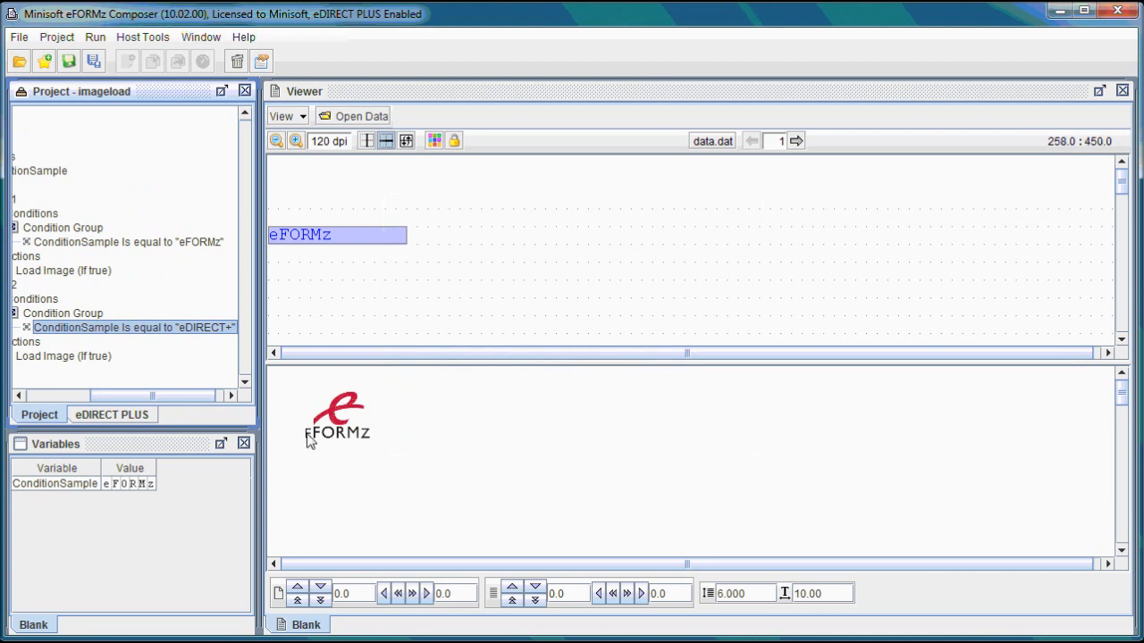
- Check the conditional image output on data pages 2 and 3 and review Rule2 in the project tree
left_click(795, 141)
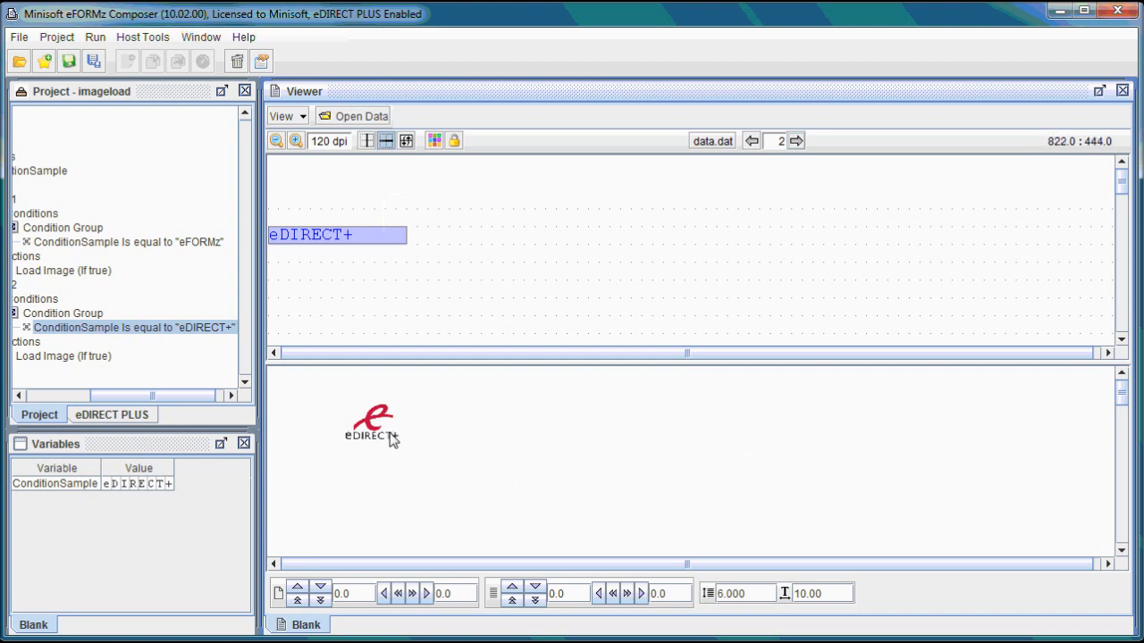
left_click_drag(184, 395, 137, 393)
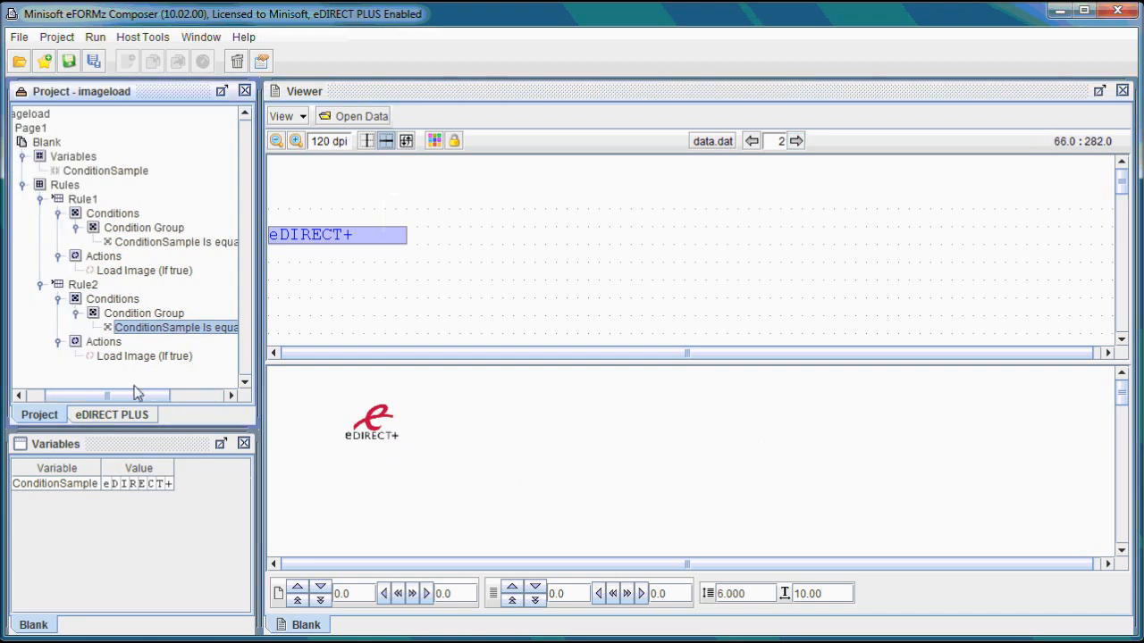
left_click(796, 141)
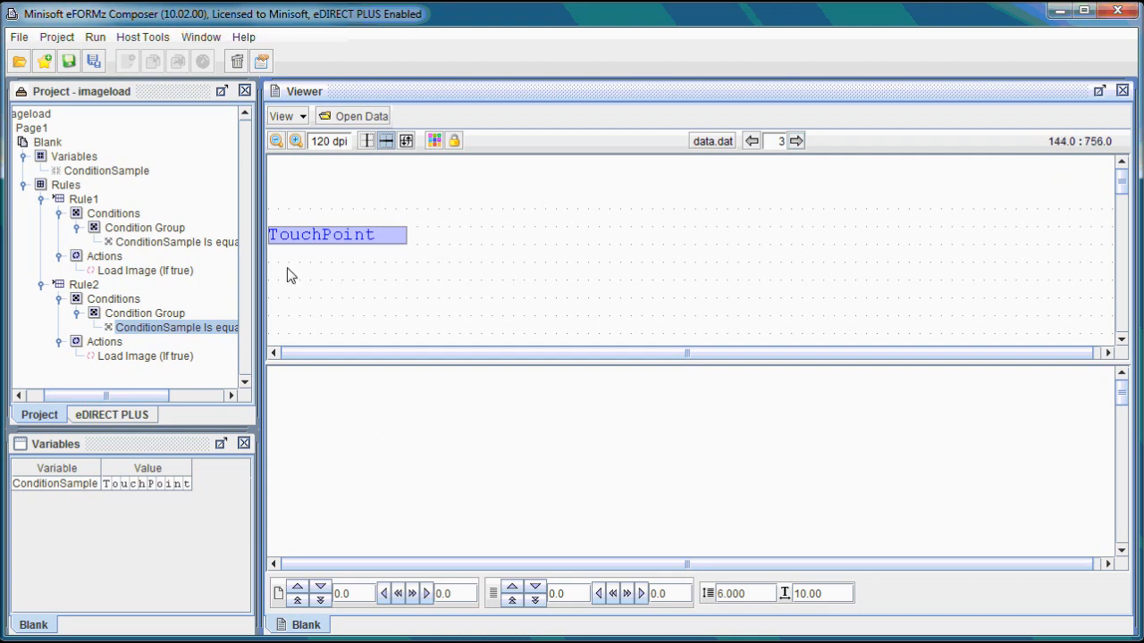
- Add a Load Image rule, Rule3, at 330.0, 258.0 using variable ConditionSample and the project image touchpoint_whiteletters_nobkg.png
right_click(319, 407)
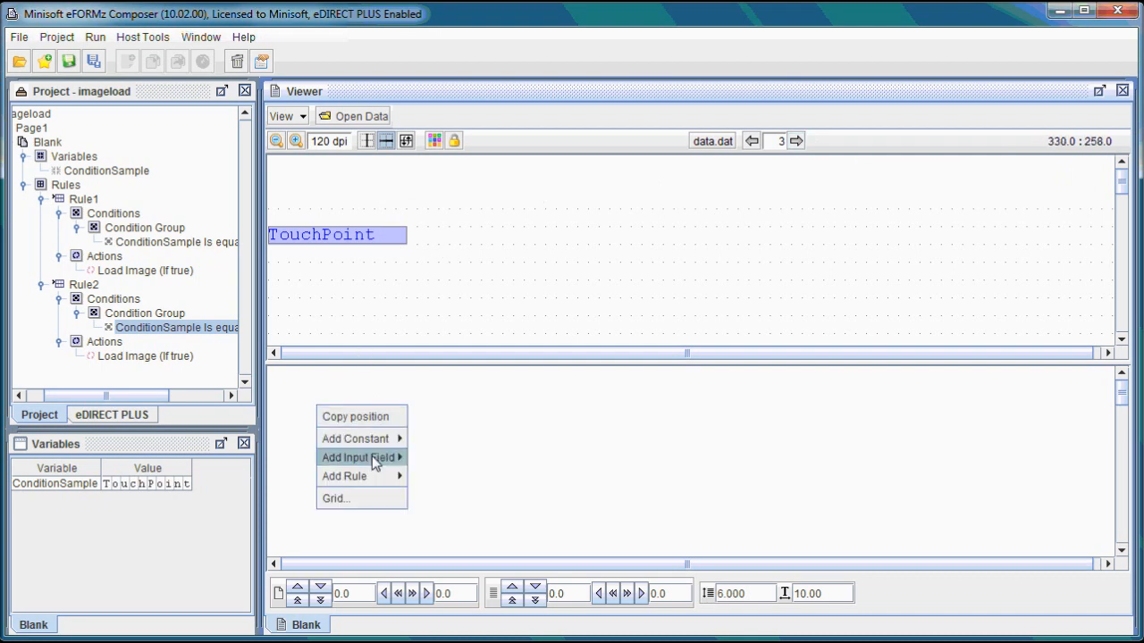
mouse_move(374, 473)
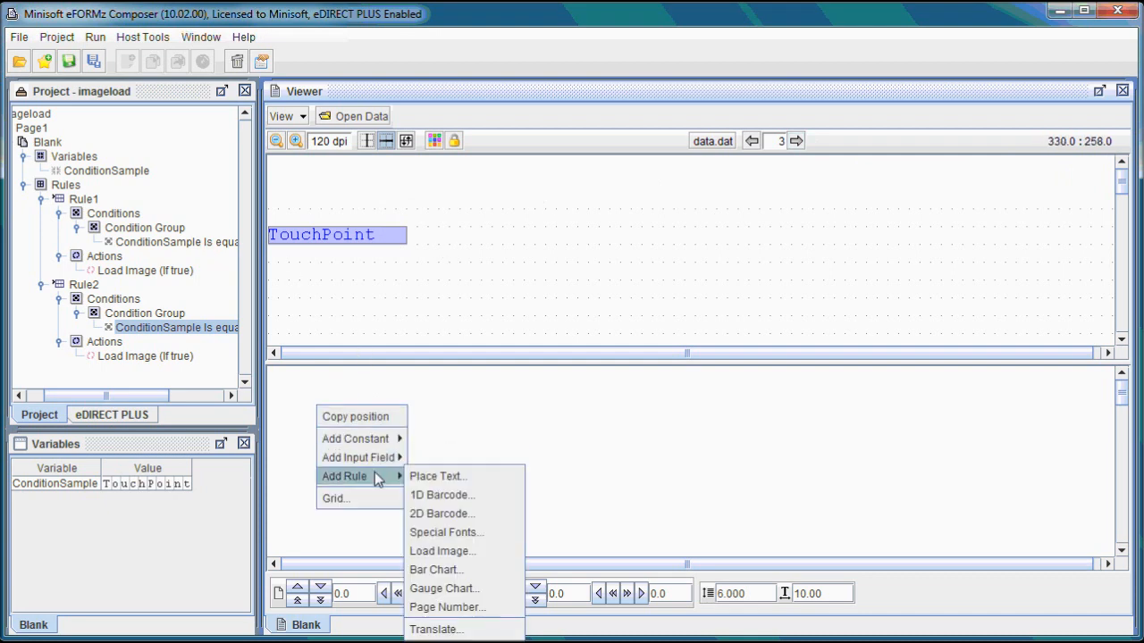
left_click(446, 552)
left_click(587, 314)
left_click(565, 348)
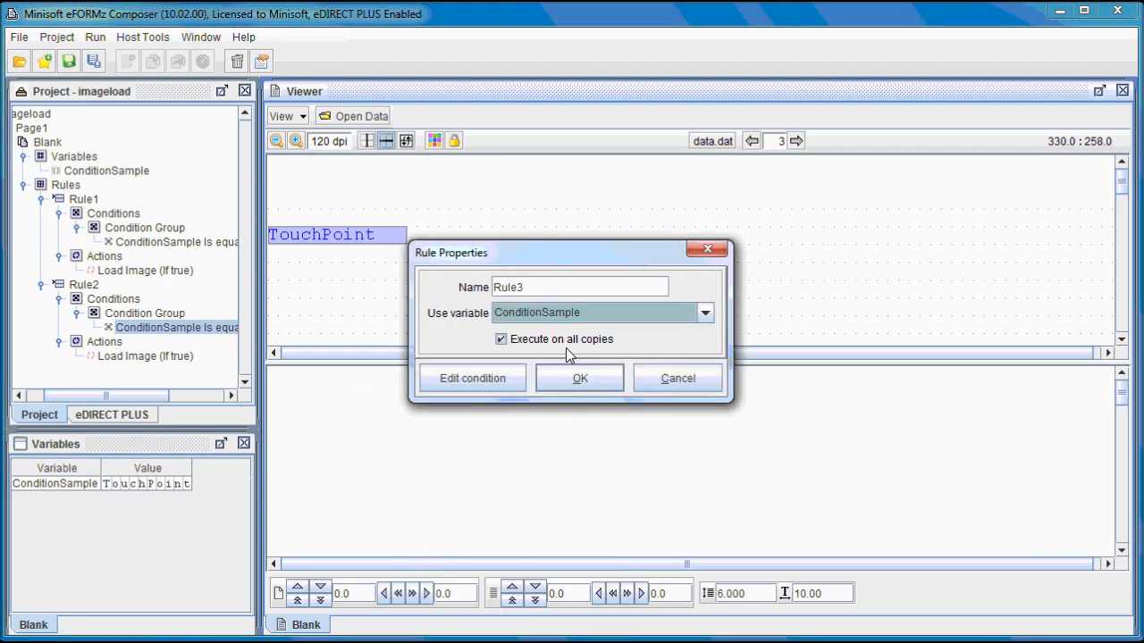
left_click(579, 379)
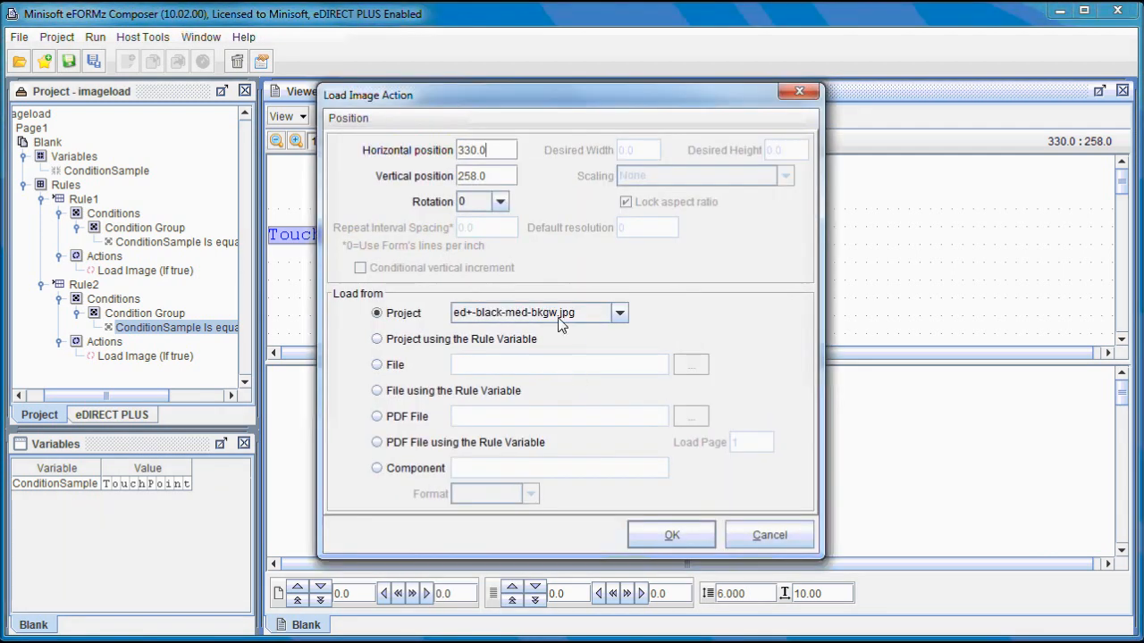
left_click(560, 318)
left_click(506, 366)
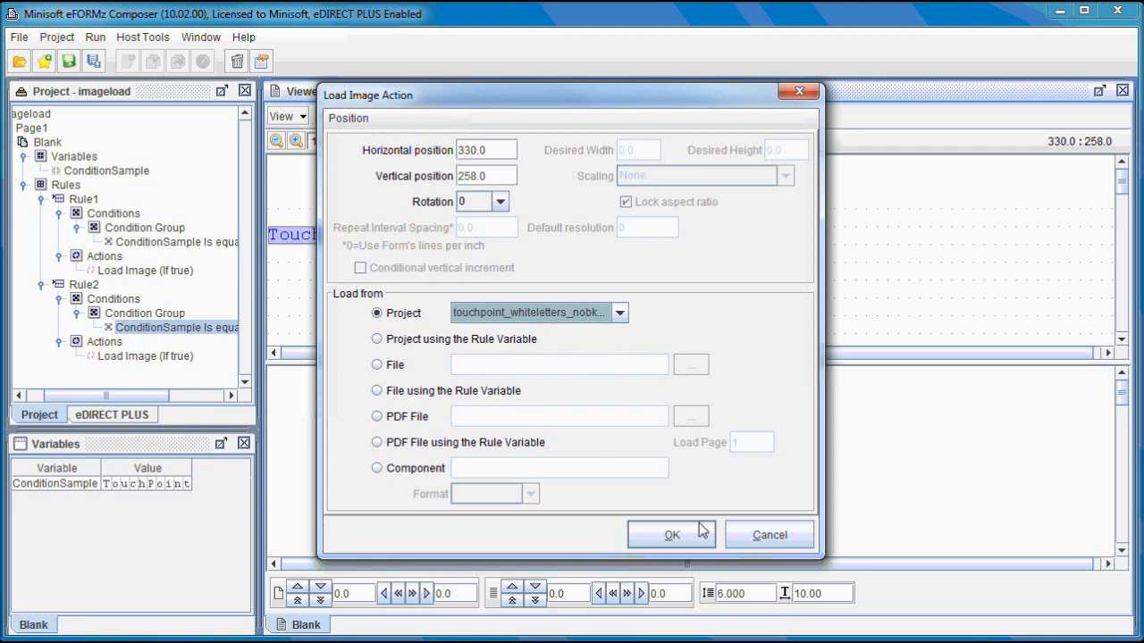
left_click(672, 536)
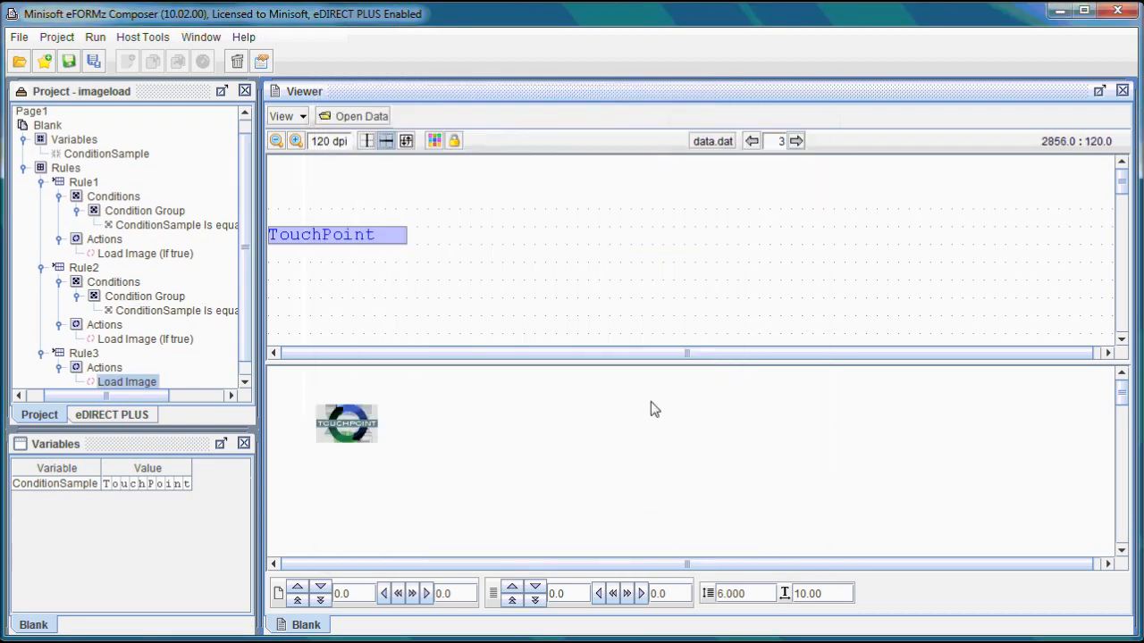
- Start an "Is equal to" AND condition on Rule3 that tests ConditionSample against a constant
right_click(95, 353)
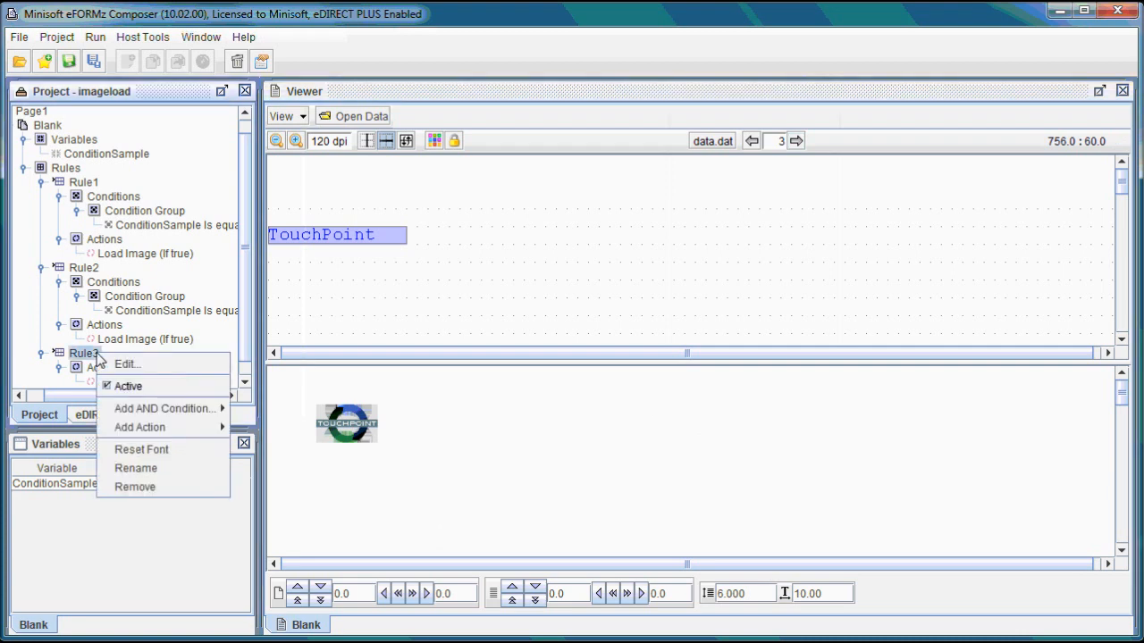
mouse_move(209, 410)
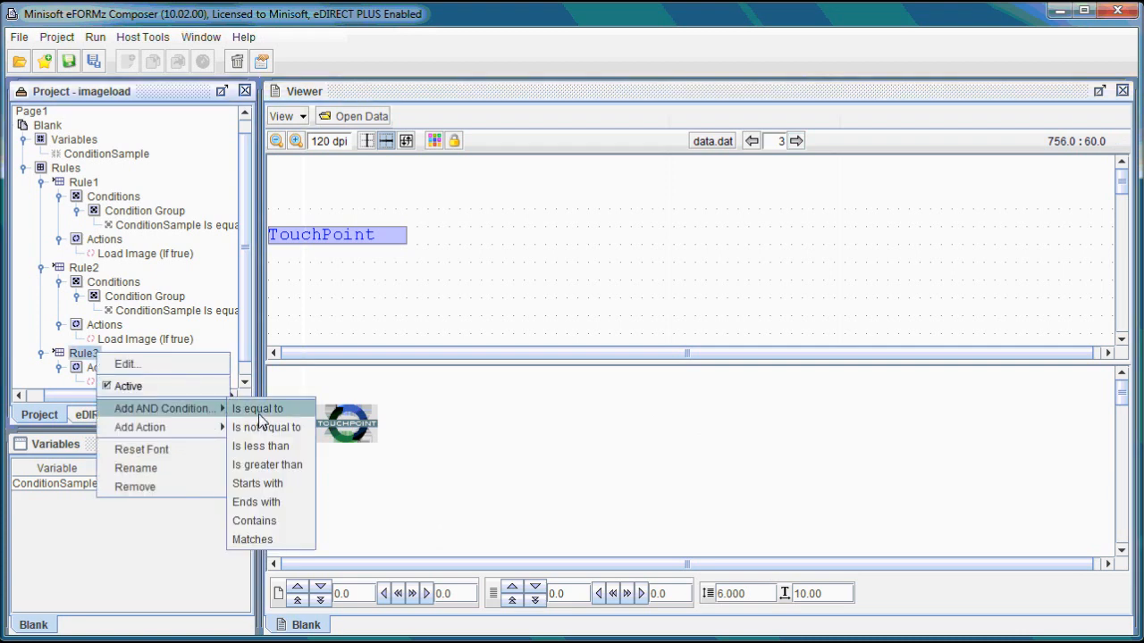
left_click(287, 409)
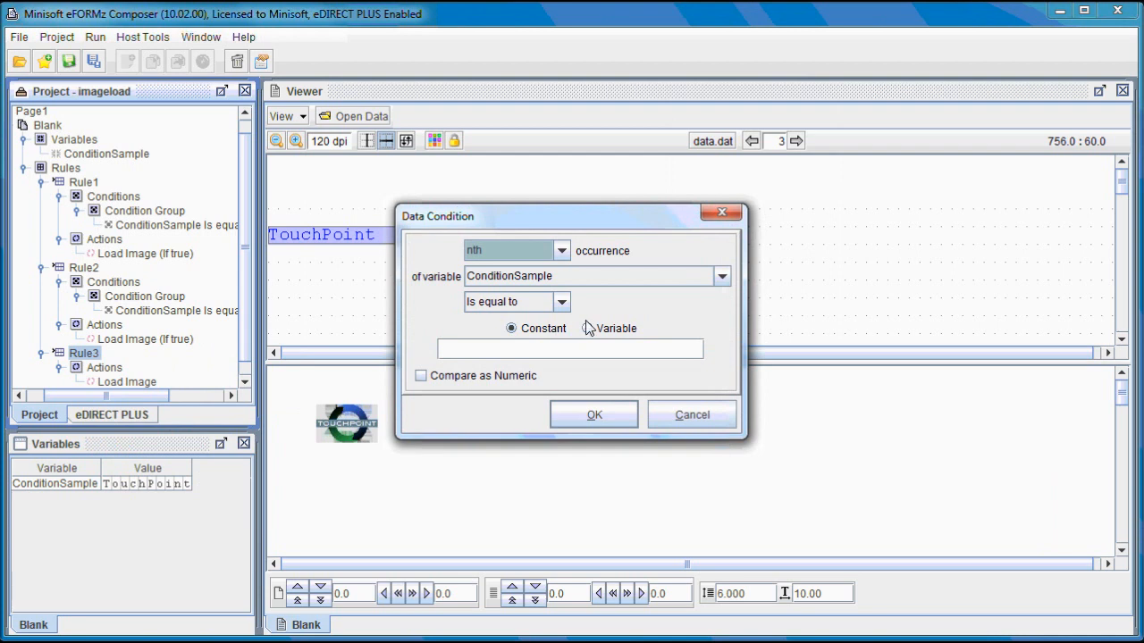
left_click(574, 351)
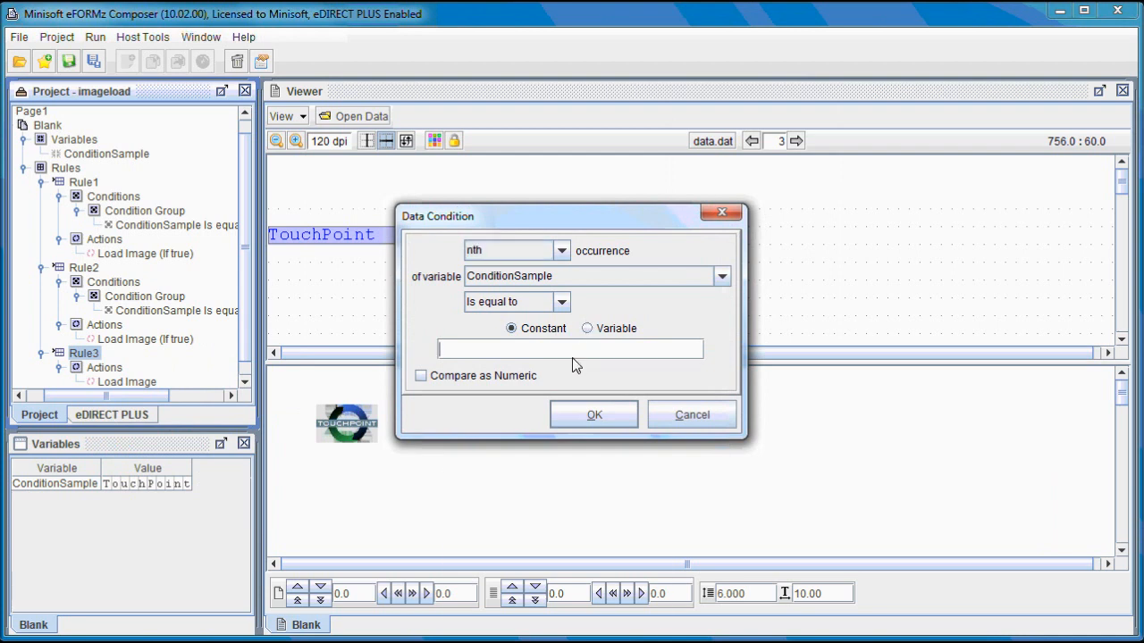
key("Caps_Lock")
type("tOUCH")
key("BackSpace")
key("BackSpace")
key("BackSpace")
key("BackSpace")
key("BackSpace")
- Set the comparison constant of Rule3's condition to TouchPoint and save the condition
type("T")
key("Caps_Lock")
type("ouch")
key("Caps_Lock")
type("P")
key("Caps_Lock")
type("oint")
left_click(592, 414)
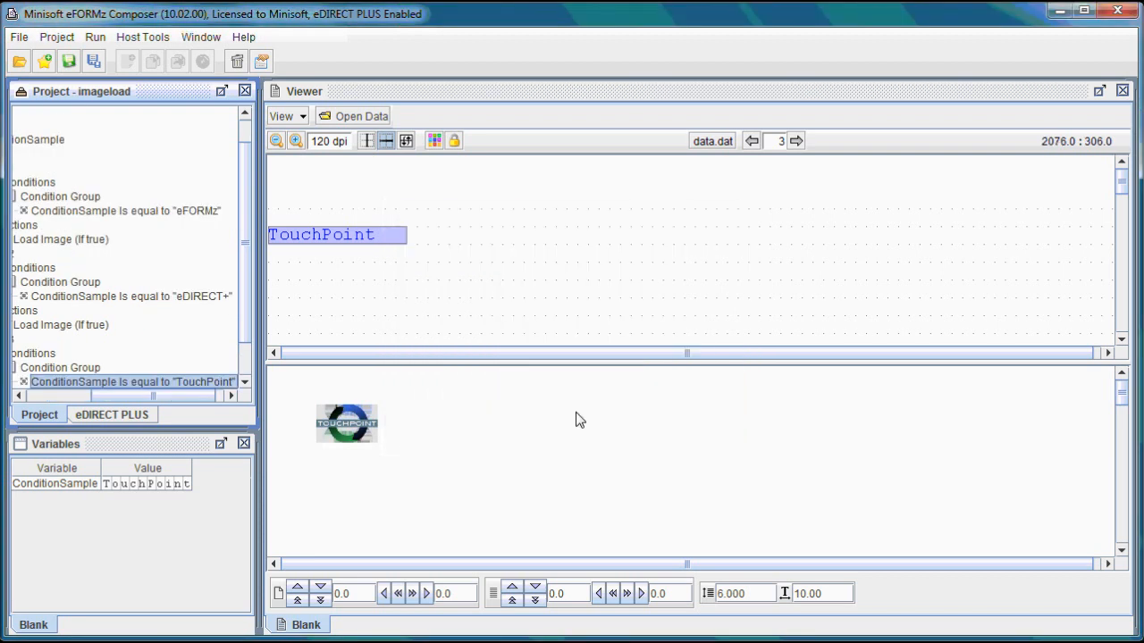
- Go back through data pages 2 and 1 to check which image each one outputs with all three rules
left_click(752, 142)
left_click(752, 142)
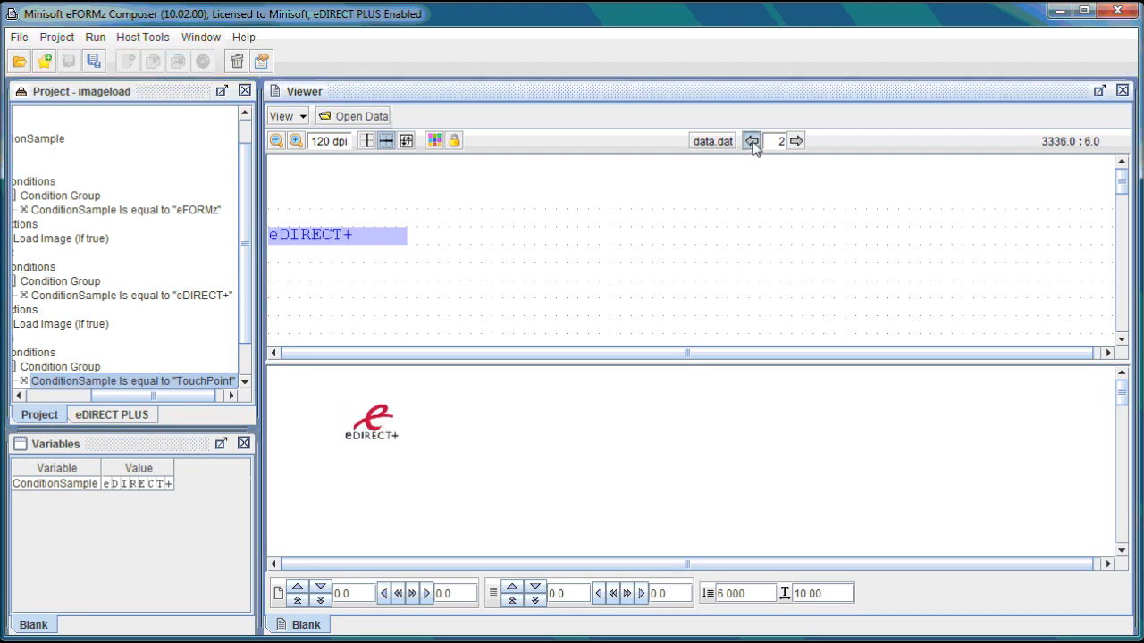